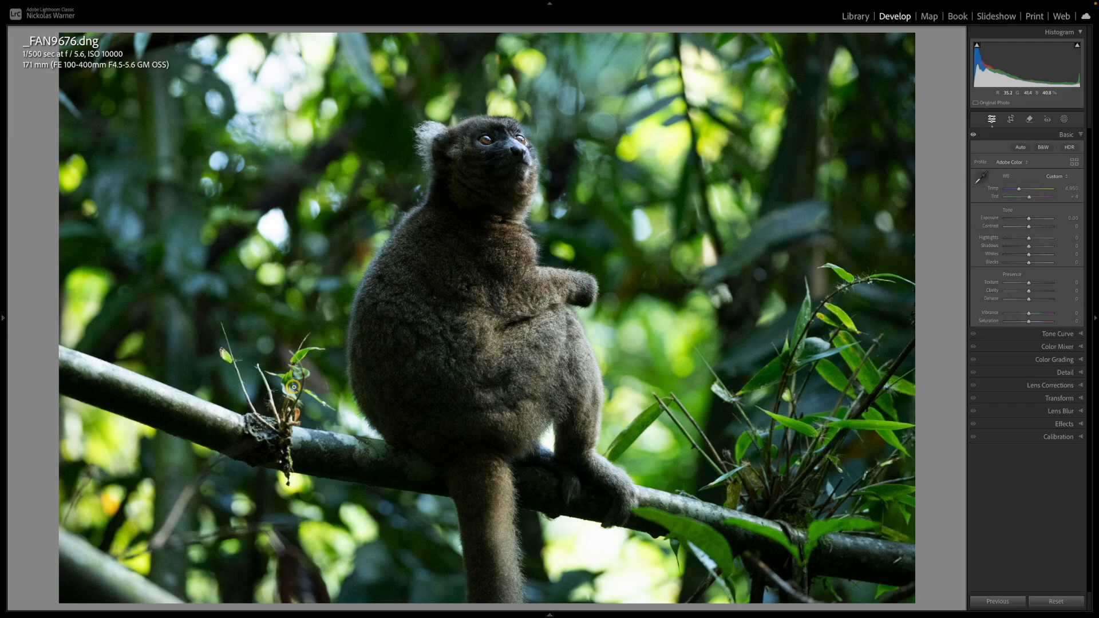
Step: Crop the photo tighter around the lemur by pulling in the left edge at the original aspect ratio
{"action": "key", "text": "r"}
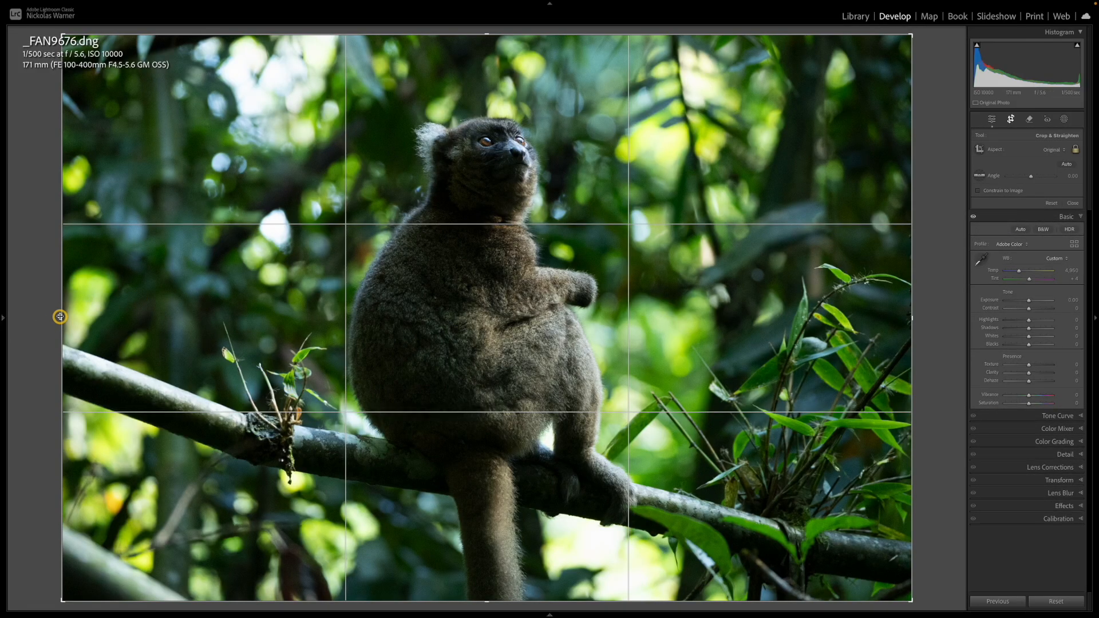
{"action": "left_click_drag", "start_coordinate": [61, 315], "coordinate": [123, 311]}
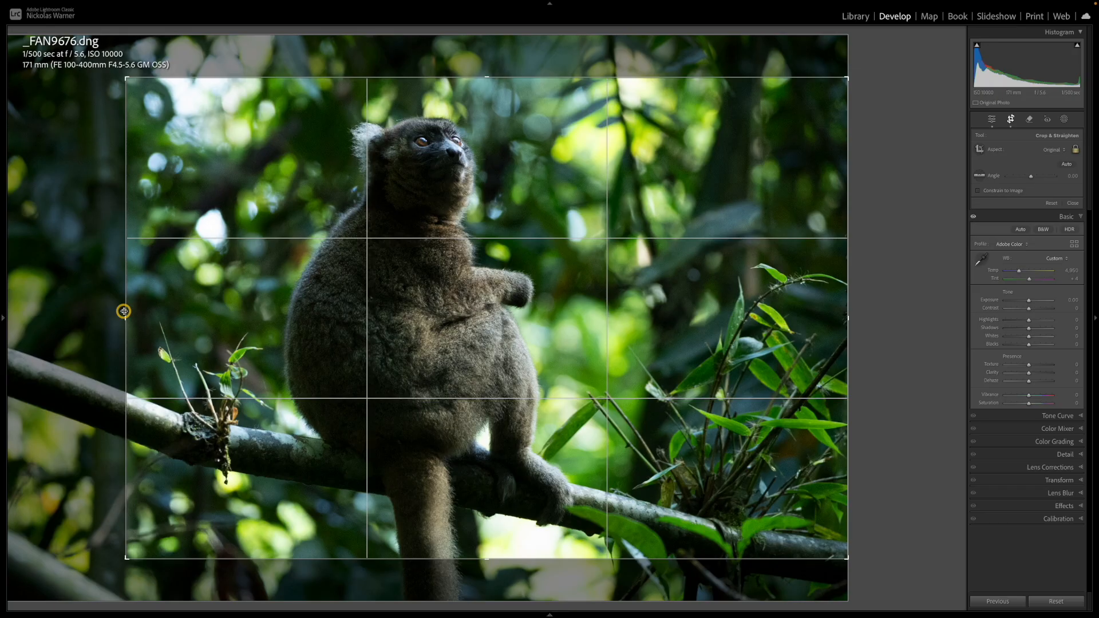
{"action": "key", "text": "Return"}
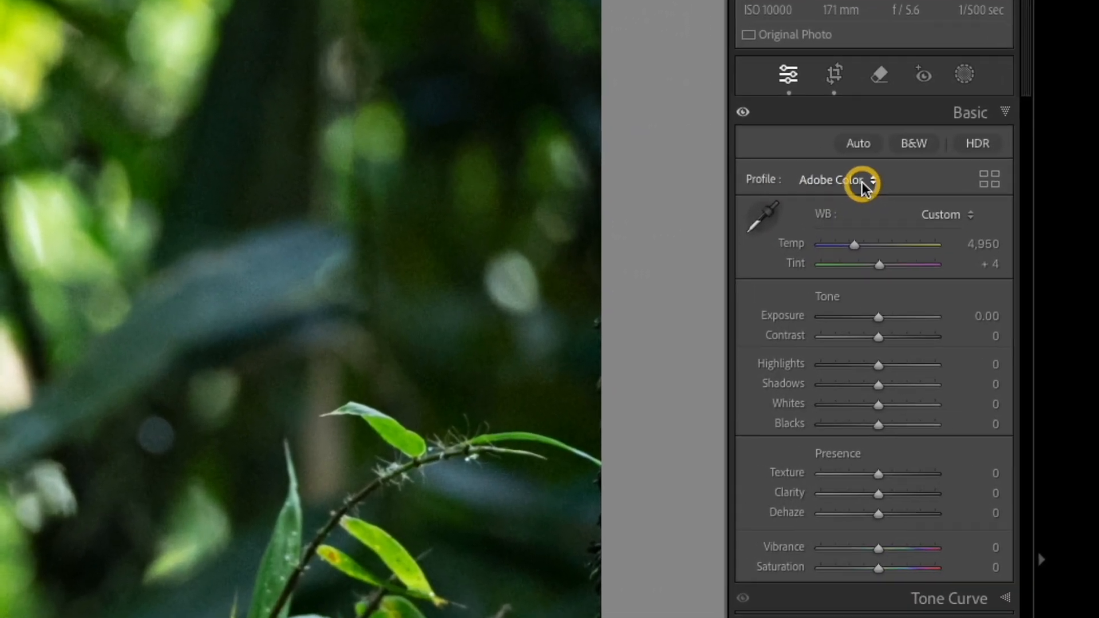
Step: Switch the photo's profile to Adobe Neutral
{"action": "left_click", "coordinate": [992, 178]}
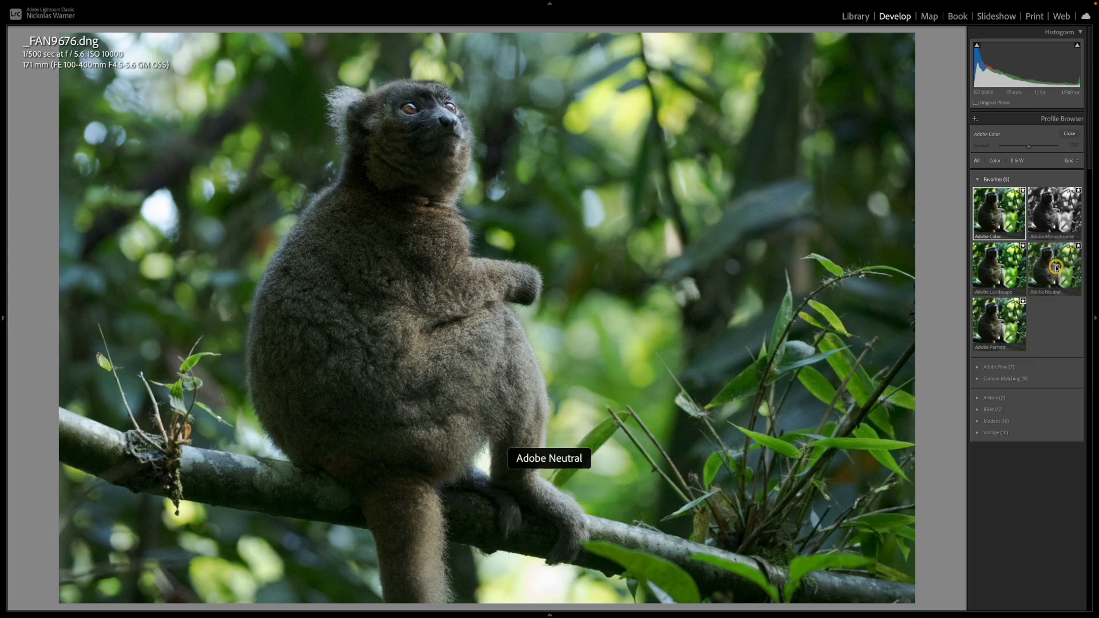
{"action": "left_click", "coordinate": [1056, 267]}
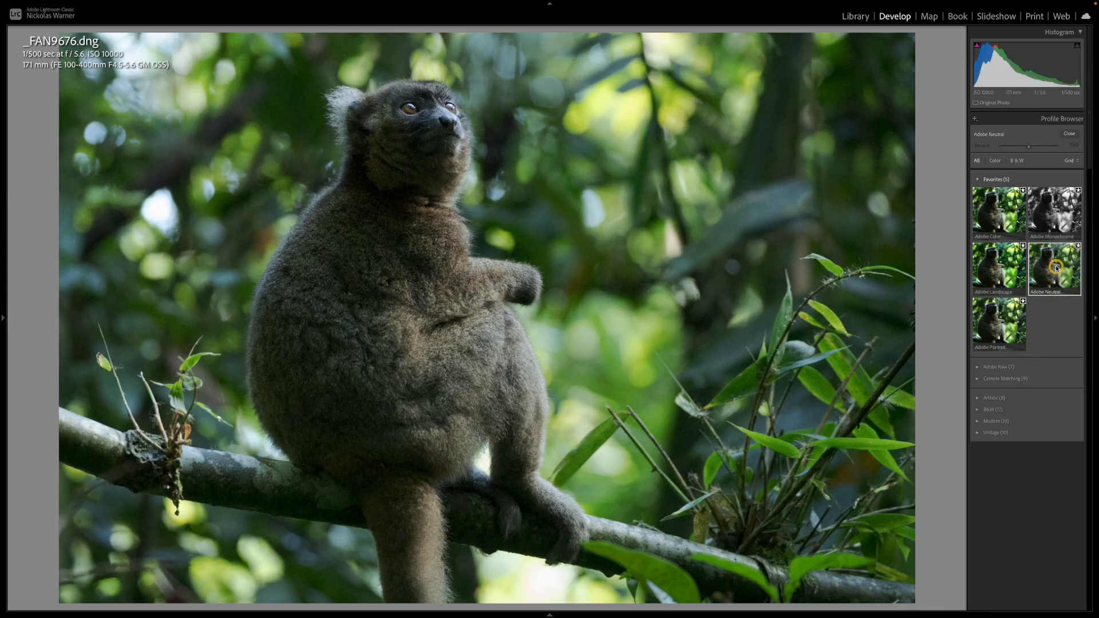
{"action": "left_click", "coordinate": [1069, 134]}
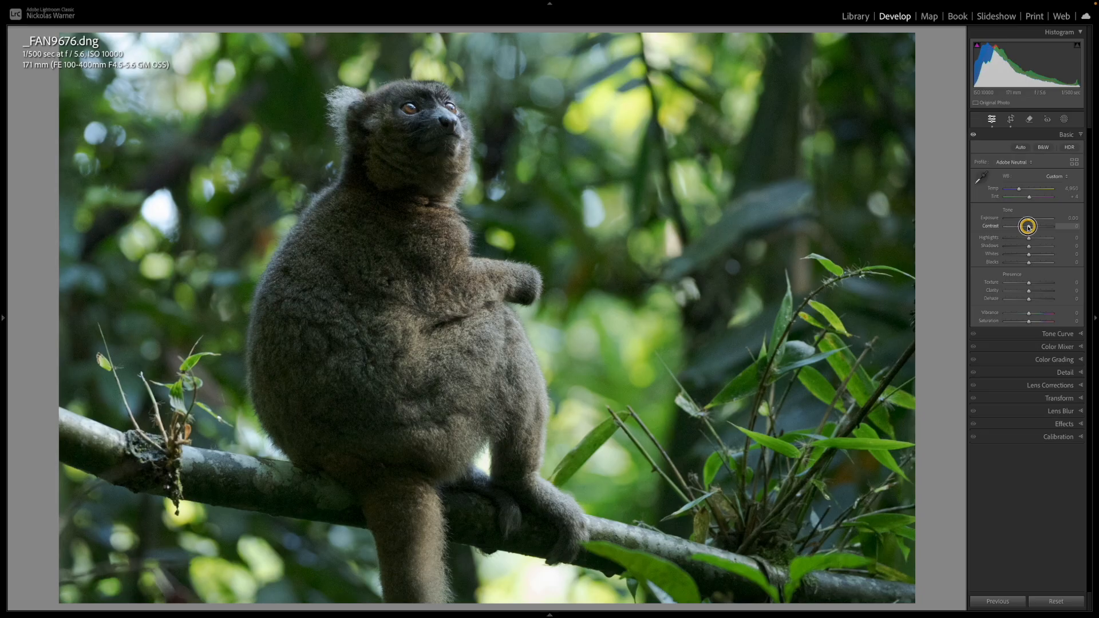
Step: Set Exposure +0.35, Contrast -30, Highlights -47, Shadows +26, Blacks +12, Tint +16 and Temp 5,561 for the whole photo
{"action": "left_click_drag", "start_coordinate": [1028, 227], "coordinate": [1032, 265]}
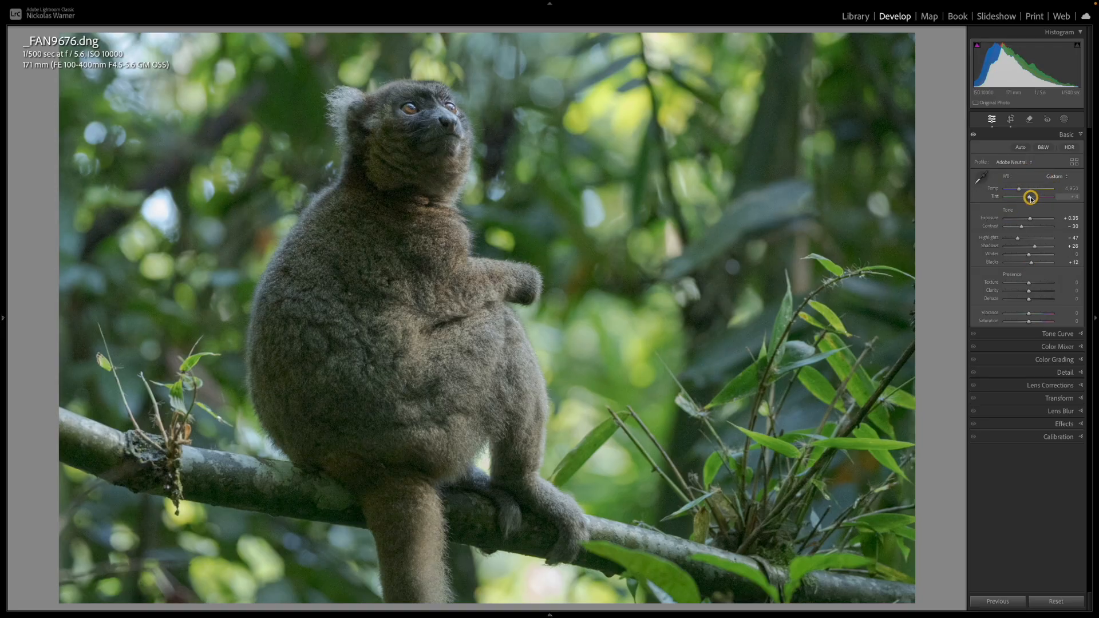
{"action": "left_click_drag", "start_coordinate": [1030, 197], "coordinate": [1033, 198]}
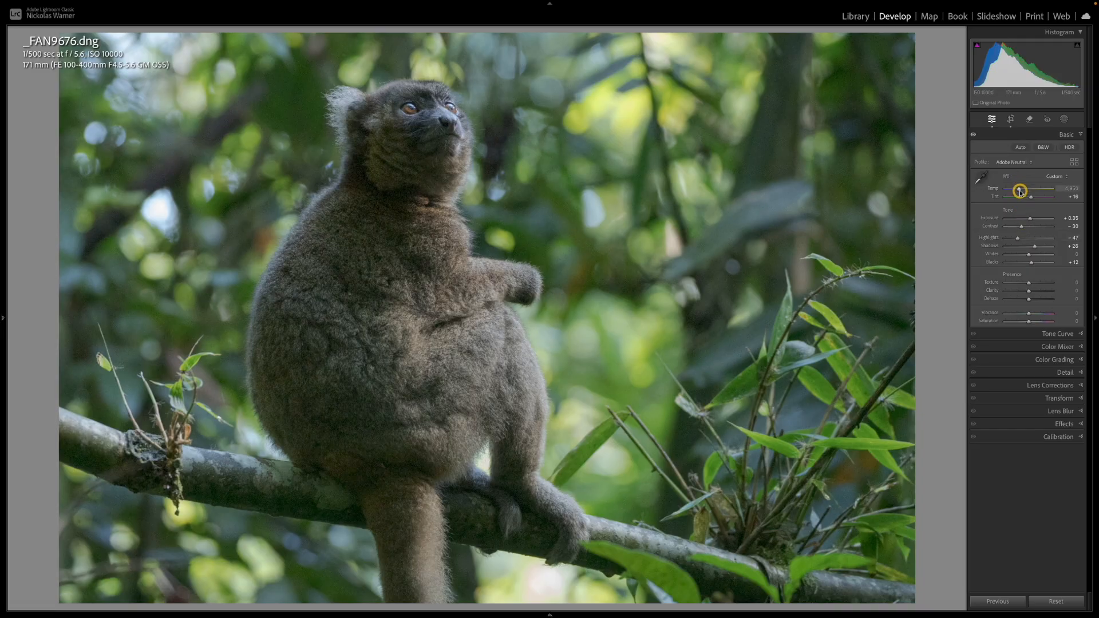
{"action": "left_click_drag", "start_coordinate": [1020, 192], "coordinate": [1023, 193]}
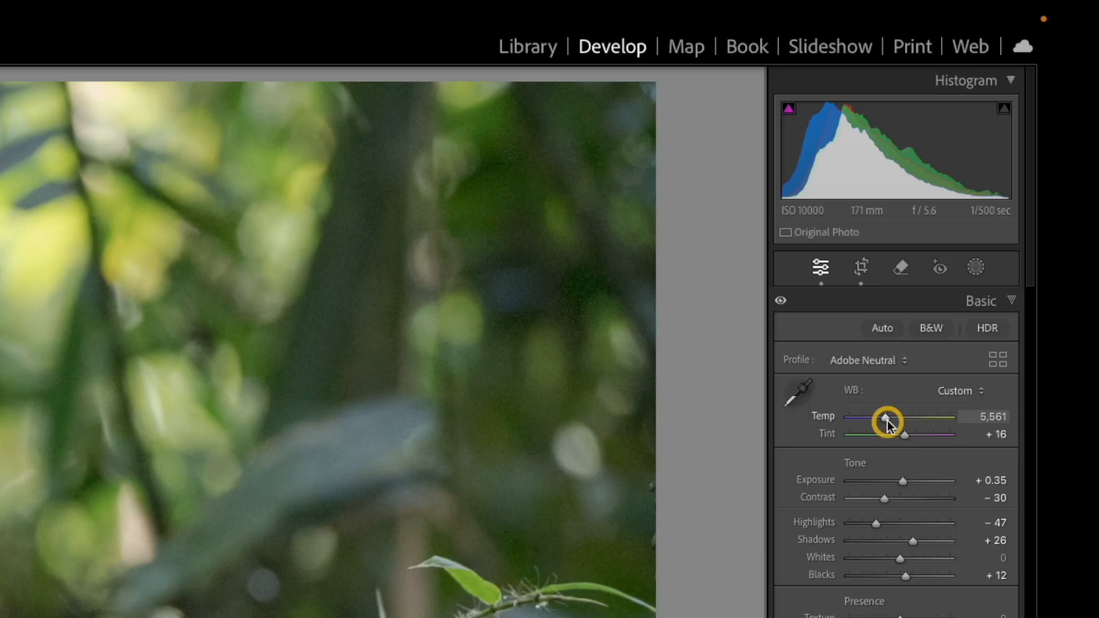
Step: Mask the lemur with subject selection and brush out the spill beside its chin and around its feet on the branch
{"action": "left_click", "coordinate": [1064, 118]}
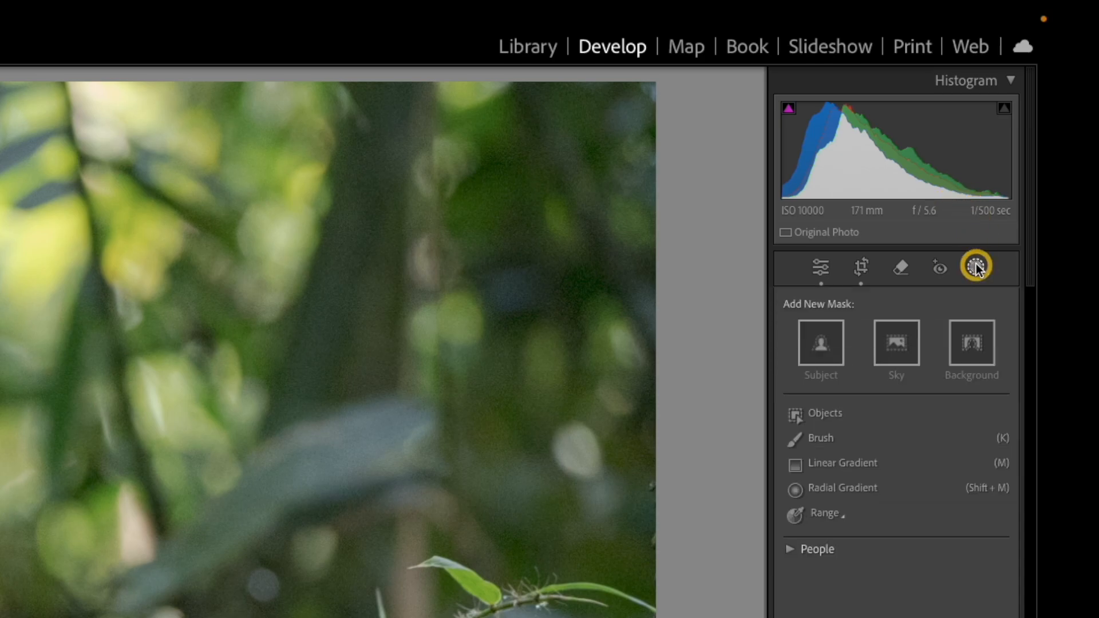
{"action": "left_click", "coordinate": [840, 359]}
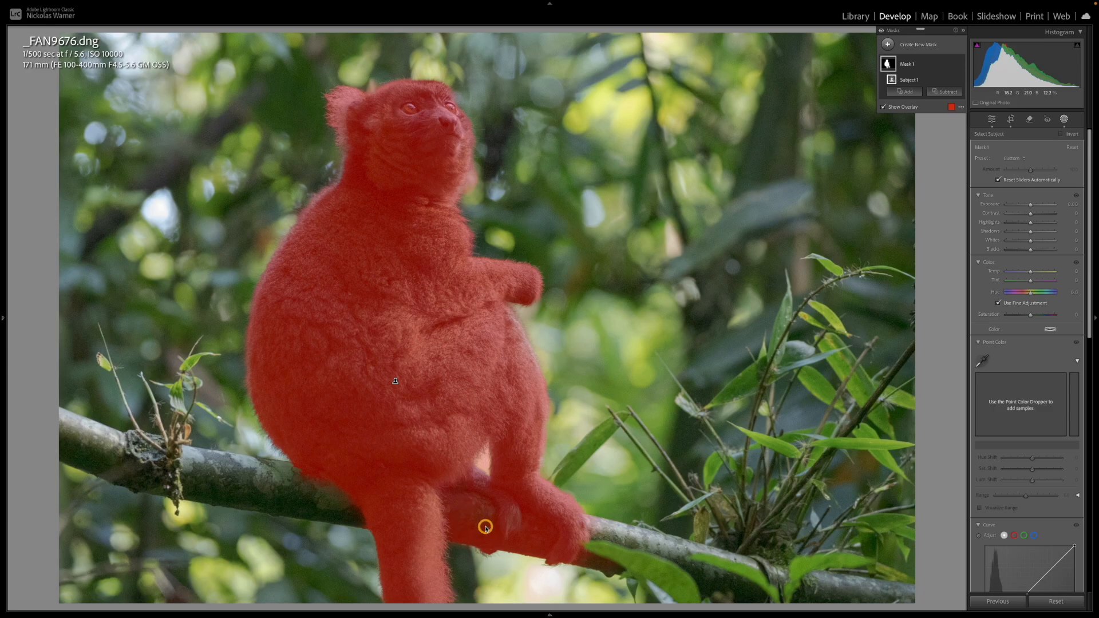
{"action": "left_click", "coordinate": [947, 93]}
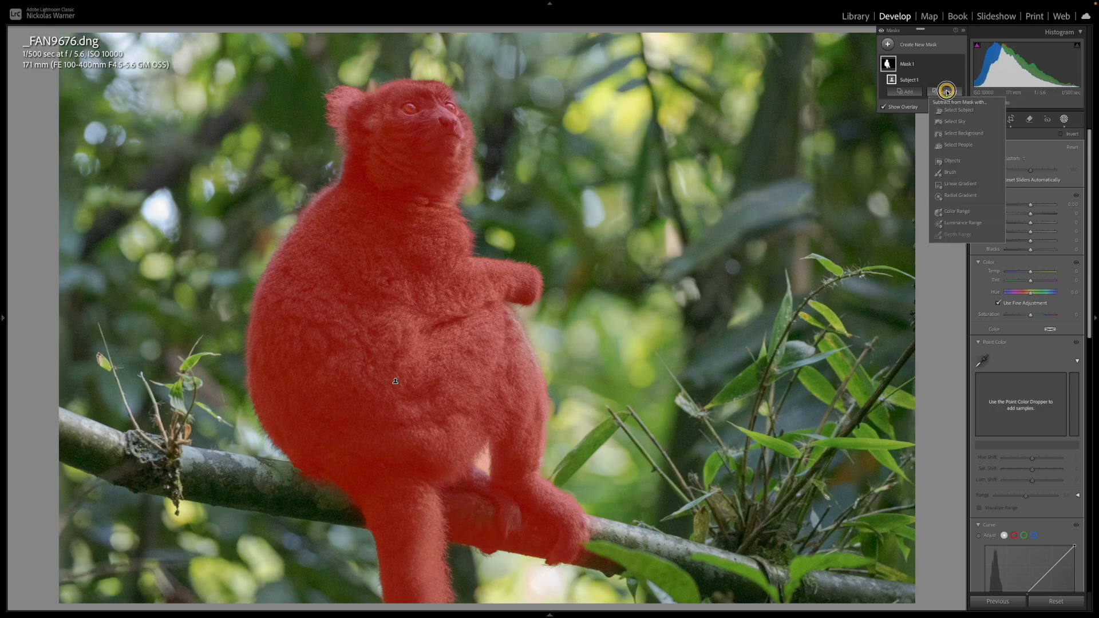
{"action": "left_click", "coordinate": [950, 173]}
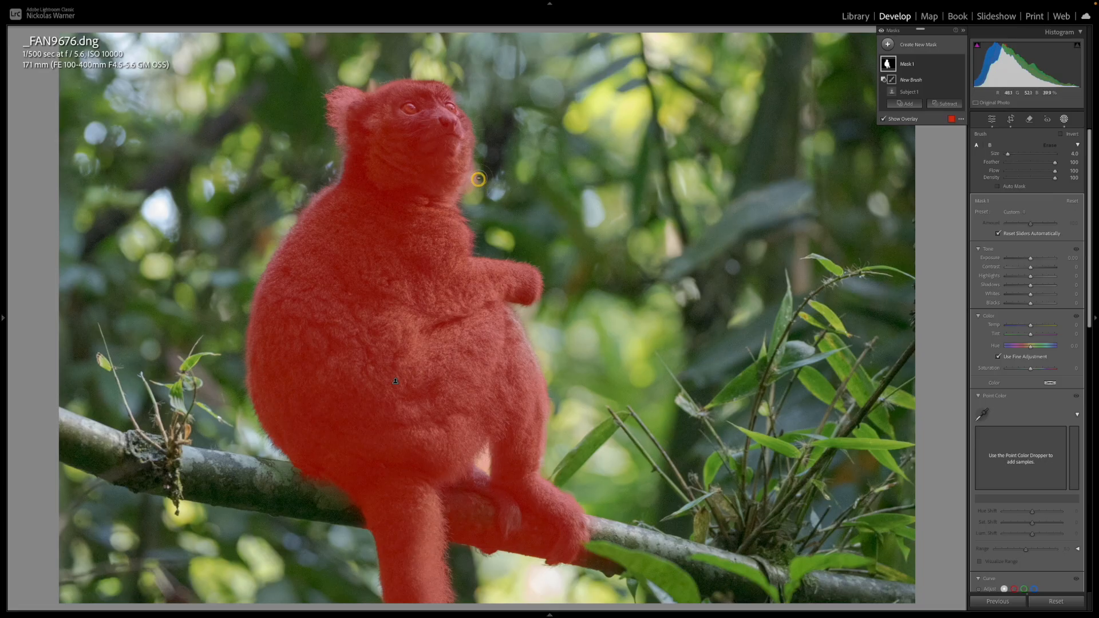
{"action": "scroll", "coordinate": [479, 179], "scroll_direction": "down", "scroll_amount": 2}
{"action": "mouse_move", "coordinate": [479, 179]}
{"action": "left_mouse_down"}
{"action": "mouse_move", "coordinate": [485, 162]}
{"action": "mouse_move", "coordinate": [470, 191]}
{"action": "left_mouse_up"}
{"action": "scroll", "coordinate": [497, 524], "scroll_direction": "up", "scroll_amount": 1}
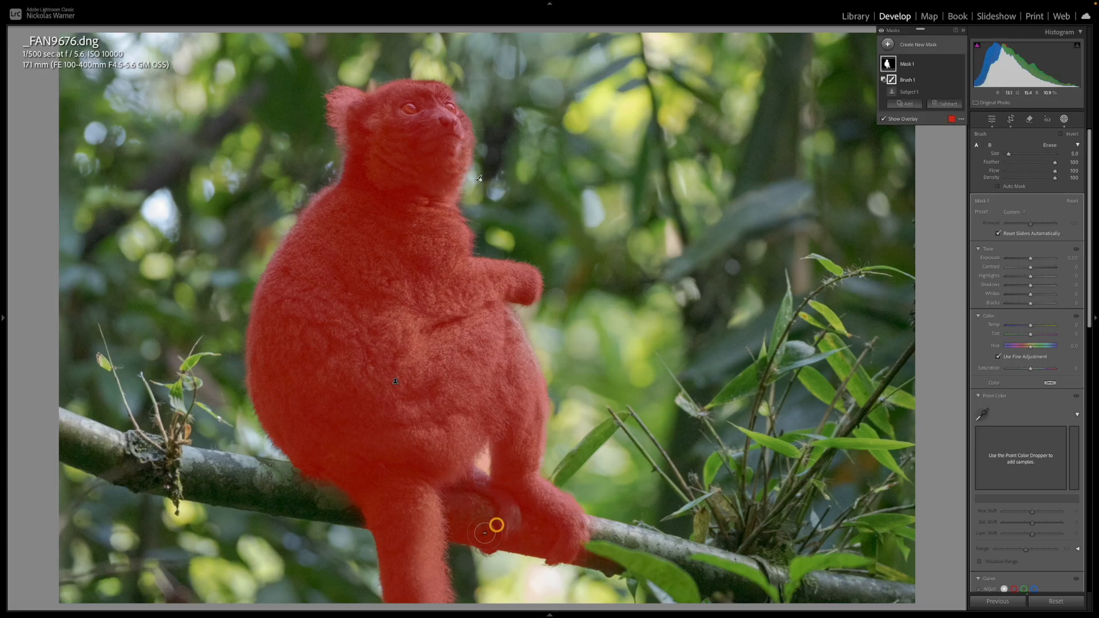
{"action": "mouse_move", "coordinate": [461, 550]}
{"action": "left_mouse_down"}
{"action": "mouse_move", "coordinate": [454, 505]}
{"action": "mouse_move", "coordinate": [471, 525]}
{"action": "mouse_move", "coordinate": [484, 518]}
{"action": "mouse_move", "coordinate": [550, 540]}
{"action": "mouse_move", "coordinate": [527, 535]}
{"action": "mouse_move", "coordinate": [535, 551]}
{"action": "left_mouse_up"}
{"action": "scroll", "coordinate": [509, 535], "scroll_direction": "up", "scroll_amount": 1}
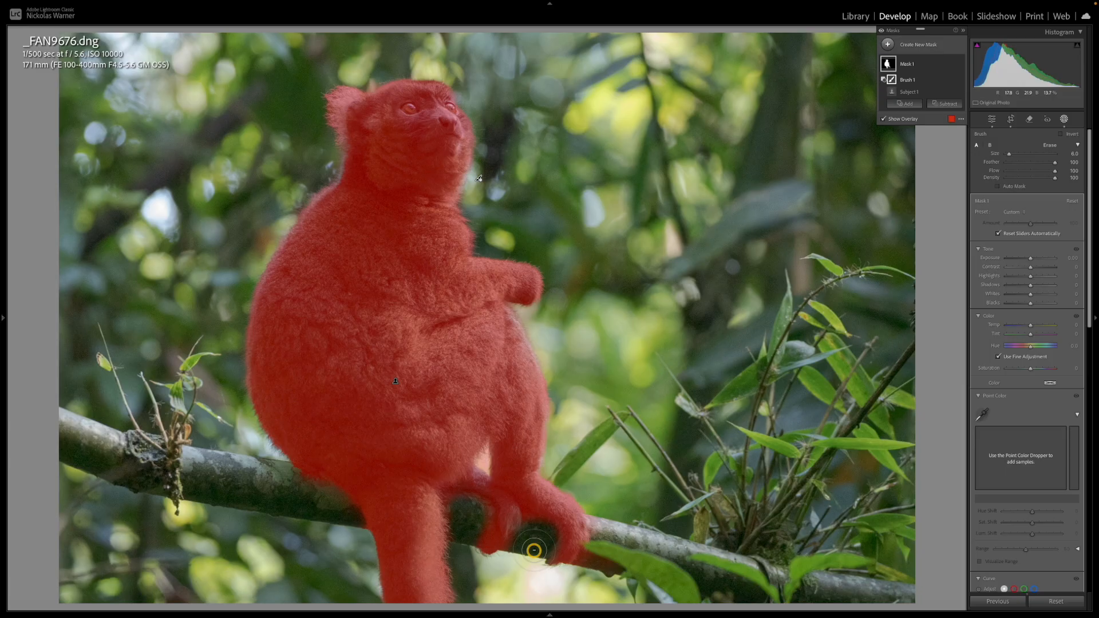
Step: Warm and brighten the lemur mask with Tint about 19, Temp about 18, Exposure 0.20 and Whites 39
{"action": "left_click", "coordinate": [1031, 335]}
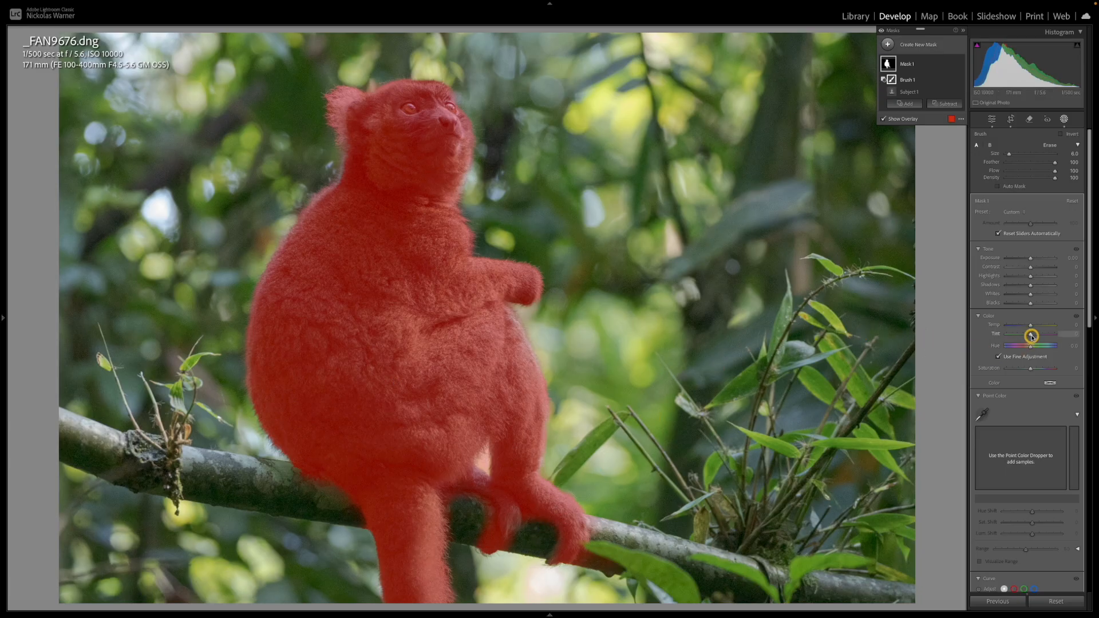
{"action": "left_click_drag", "start_coordinate": [1031, 335], "coordinate": [1035, 335]}
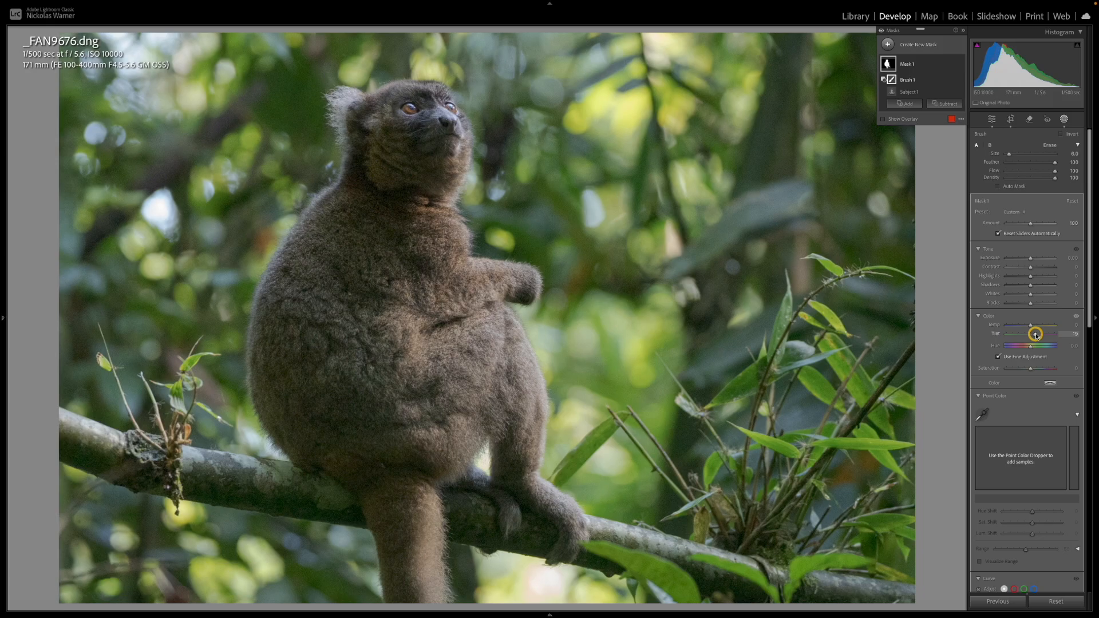
{"action": "left_click", "coordinate": [1031, 326]}
{"action": "left_click_drag", "start_coordinate": [1032, 328], "coordinate": [1037, 327]}
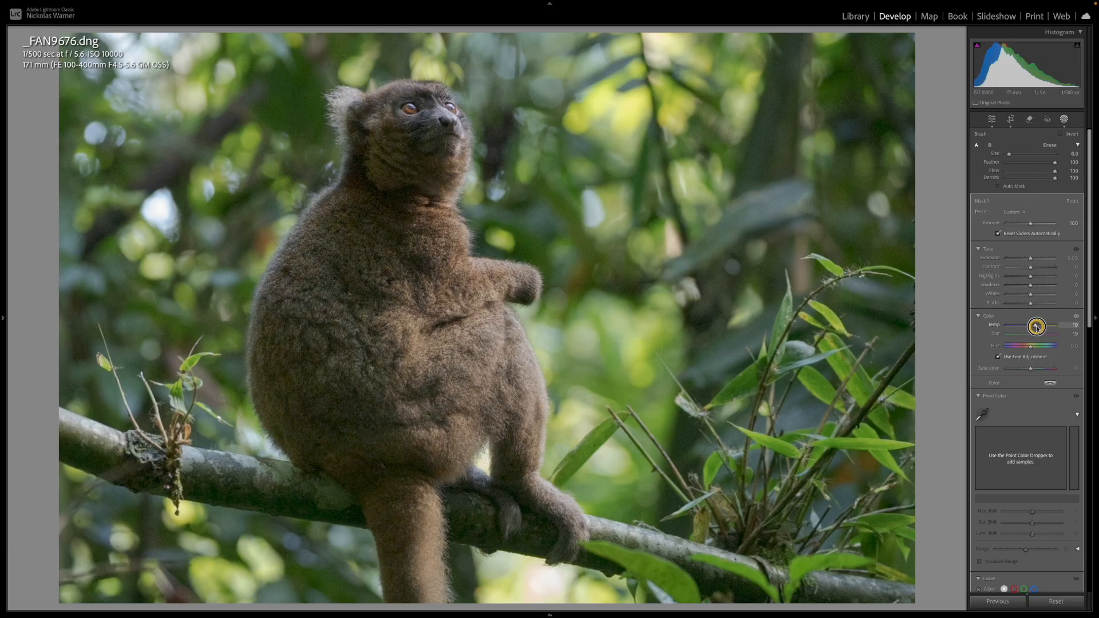
{"action": "left_click_drag", "start_coordinate": [1037, 327], "coordinate": [1037, 327]}
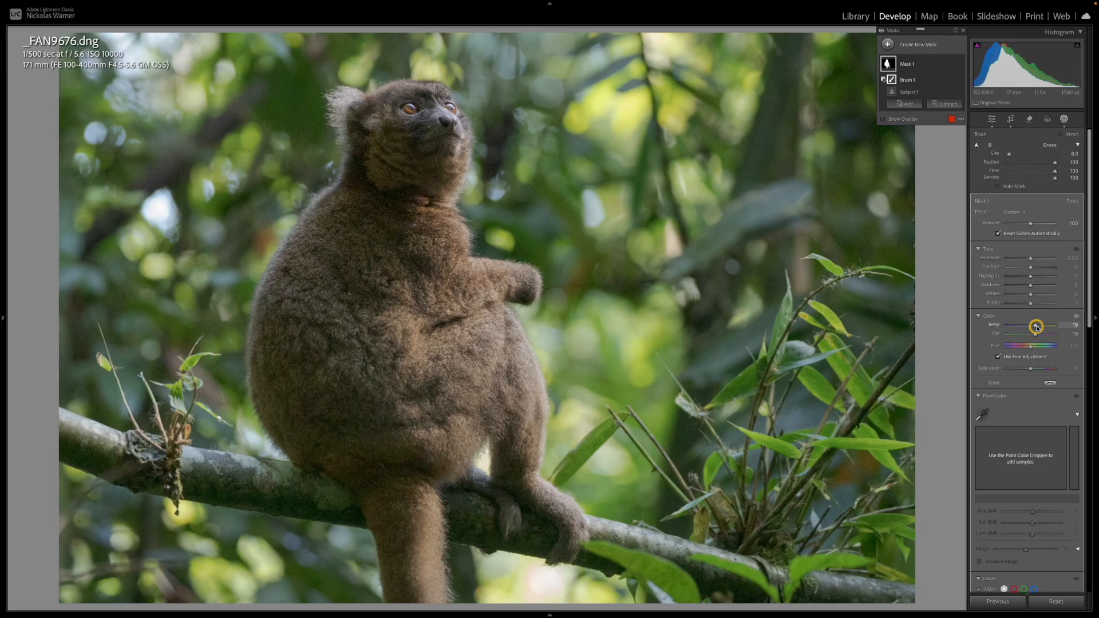
{"action": "left_click_drag", "start_coordinate": [1031, 259], "coordinate": [1040, 294]}
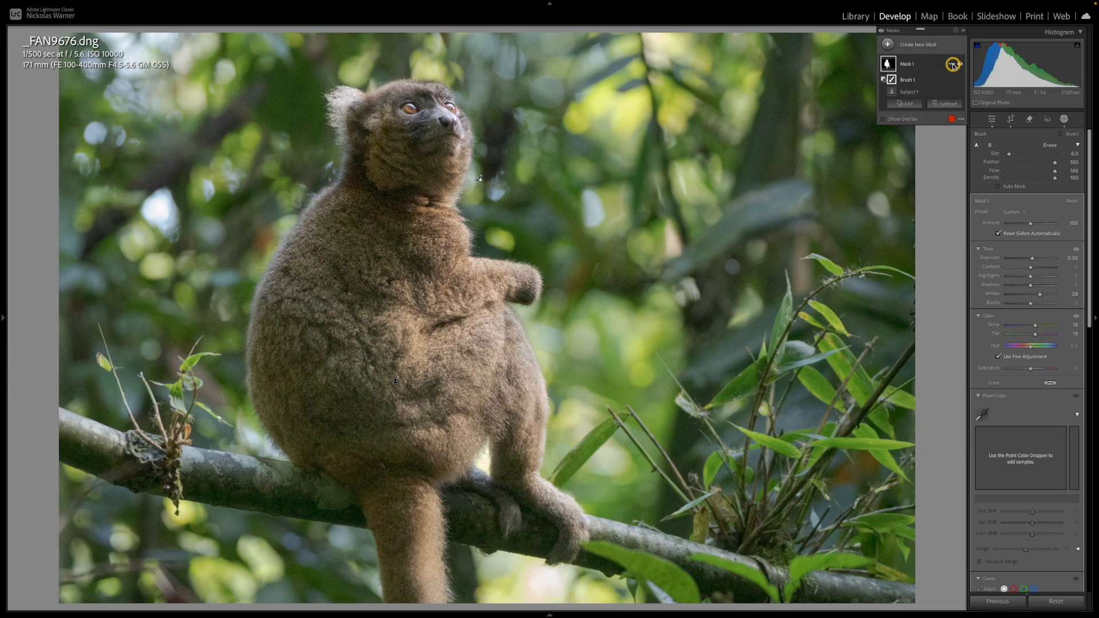
Step: Duplicate and invert the lemur mask, and darken the background with Exposure -0.48
{"action": "left_click", "coordinate": [953, 65]}
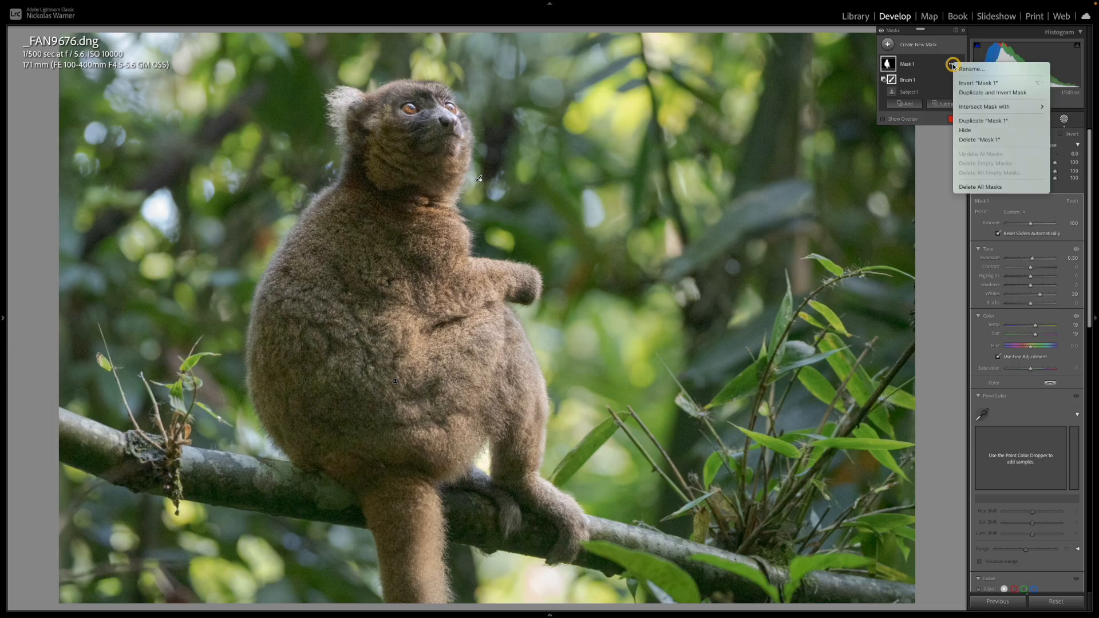
{"action": "left_click", "coordinate": [968, 92]}
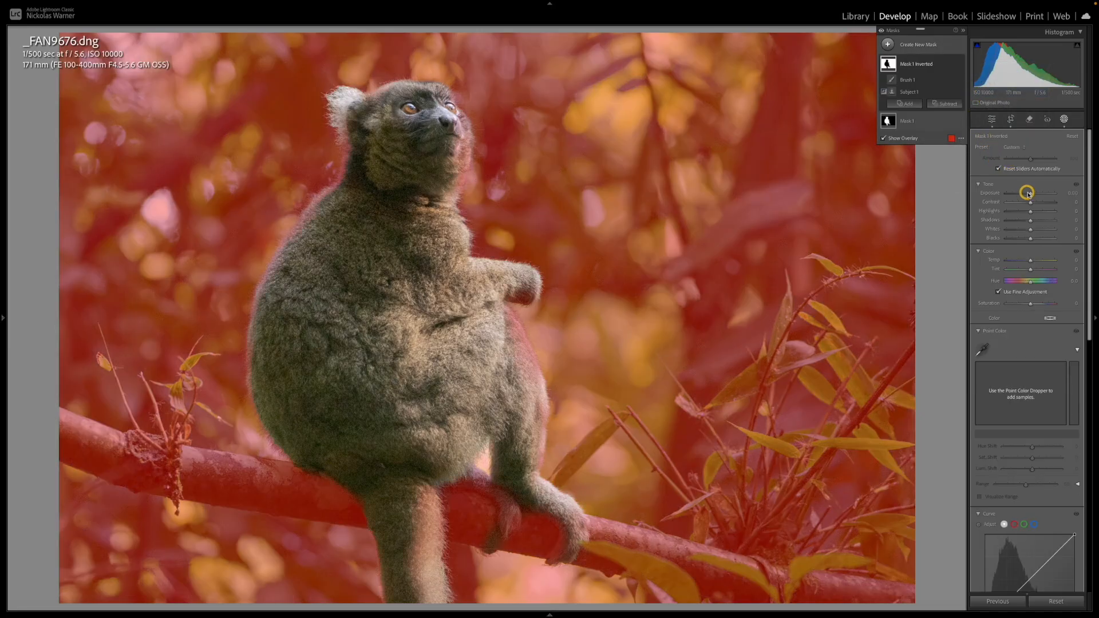
{"action": "left_click_drag", "start_coordinate": [1030, 195], "coordinate": [1027, 196]}
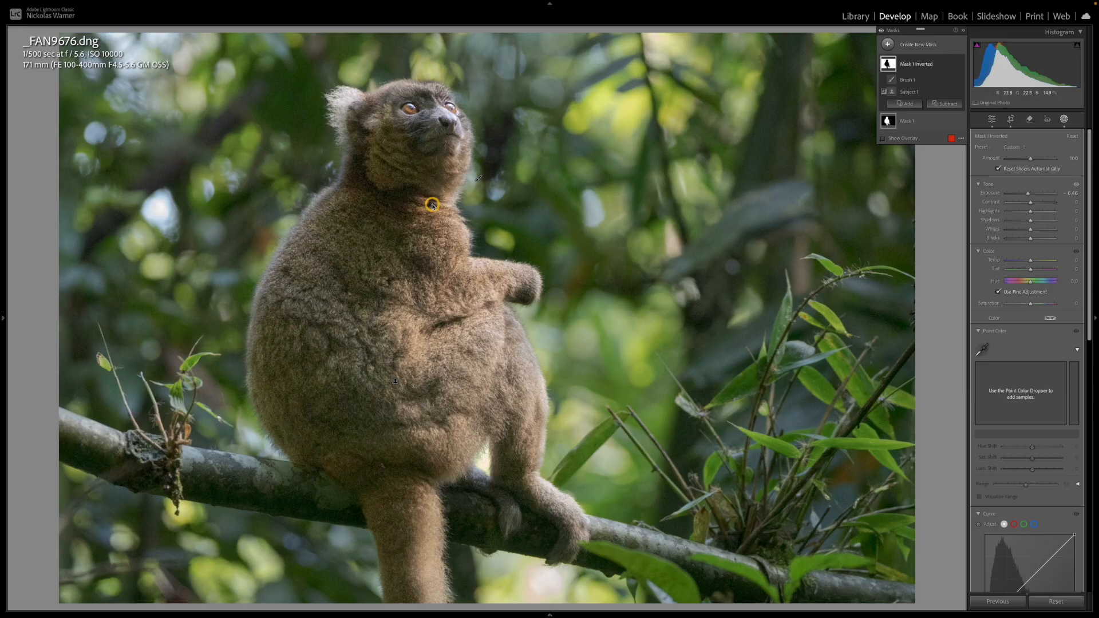
Step: Add a large radial gradient centred beside the lemur's head, tilt it diagonally towards the upper-right corner, and invert it
{"action": "left_click", "coordinate": [888, 46]}
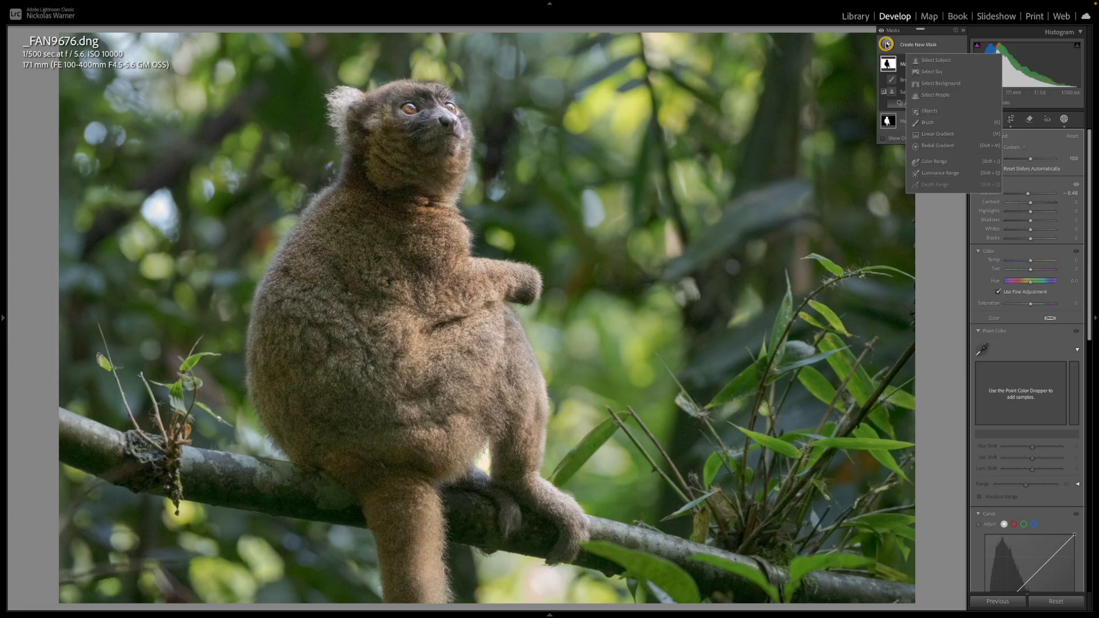
{"action": "left_click", "coordinate": [939, 145]}
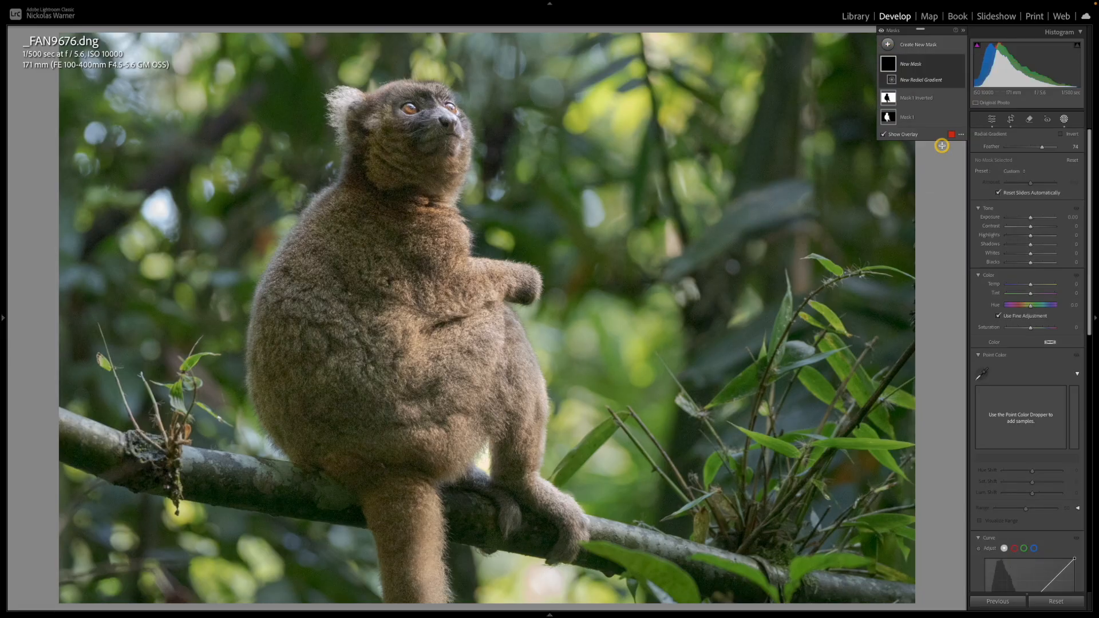
{"action": "key", "text": "ctrl+minus"}
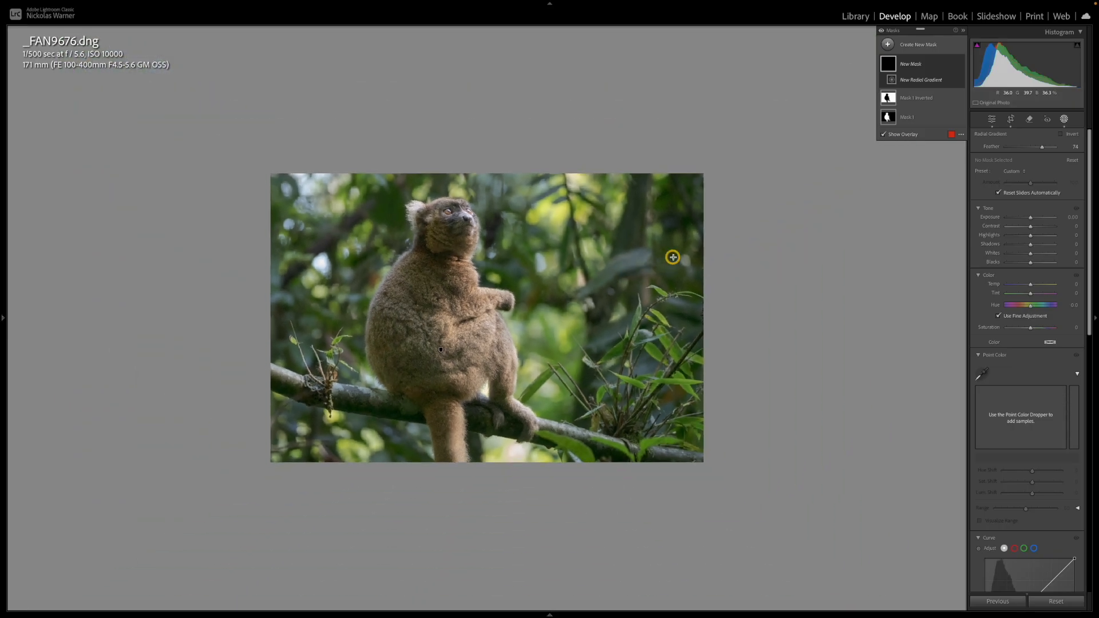
{"action": "left_click_drag", "start_coordinate": [542, 245], "coordinate": [743, 566]}
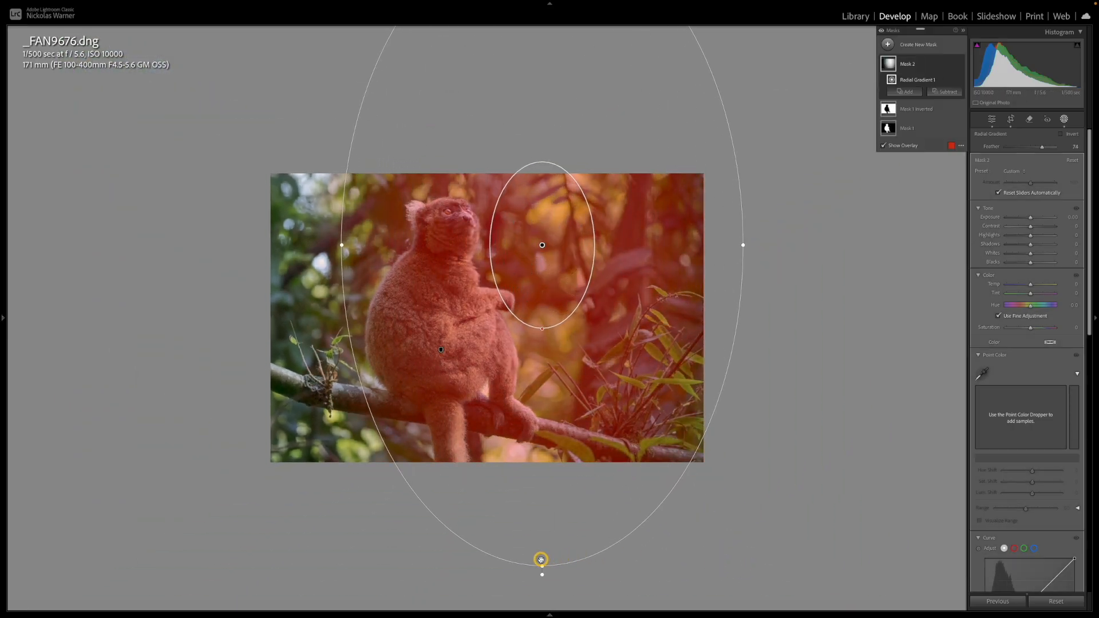
{"action": "left_click_drag", "start_coordinate": [542, 572], "coordinate": [292, 471]}
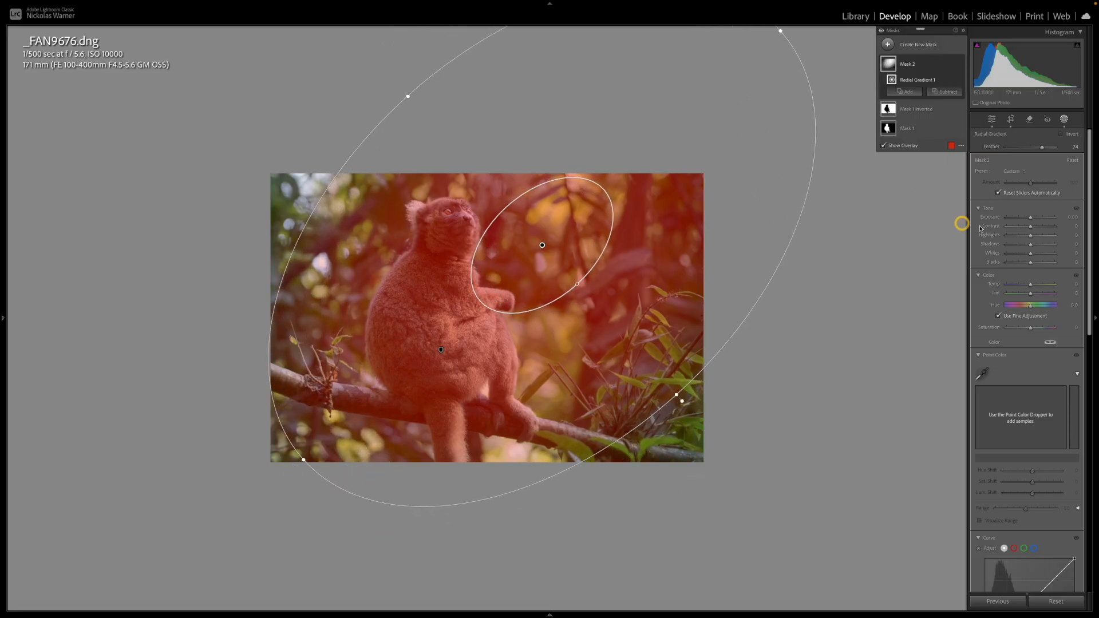
{"action": "left_click", "coordinate": [1062, 134]}
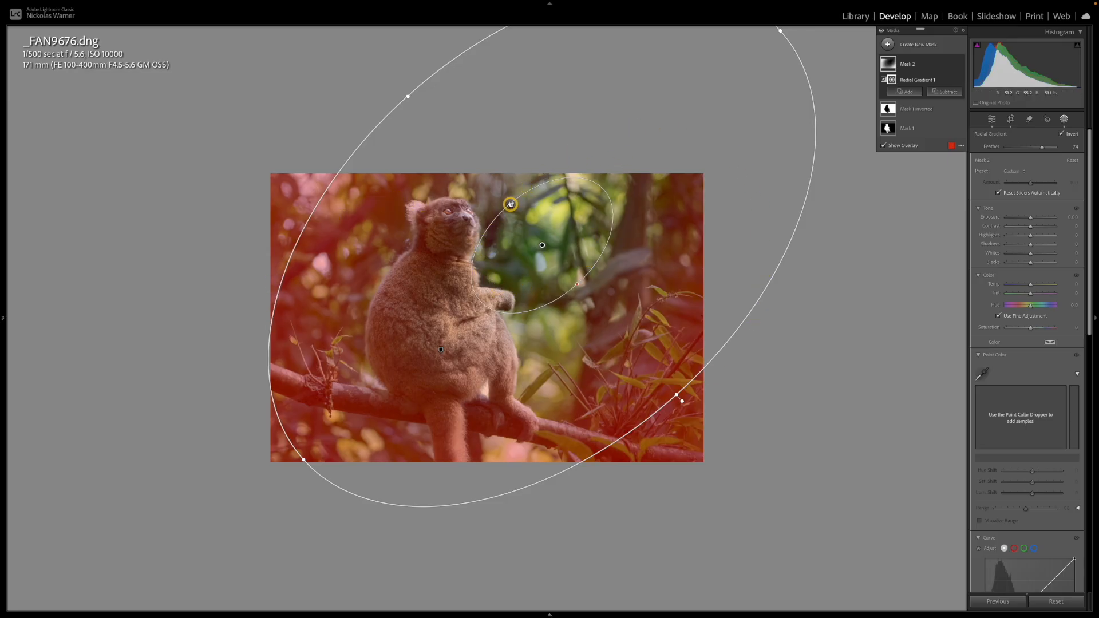
Step: Strongly lower the Exposure of the inverted radial mask and slightly cool its Temp
{"action": "left_click", "coordinate": [1031, 217]}
{"action": "left_click_drag", "start_coordinate": [1030, 217], "coordinate": [1020, 218]}
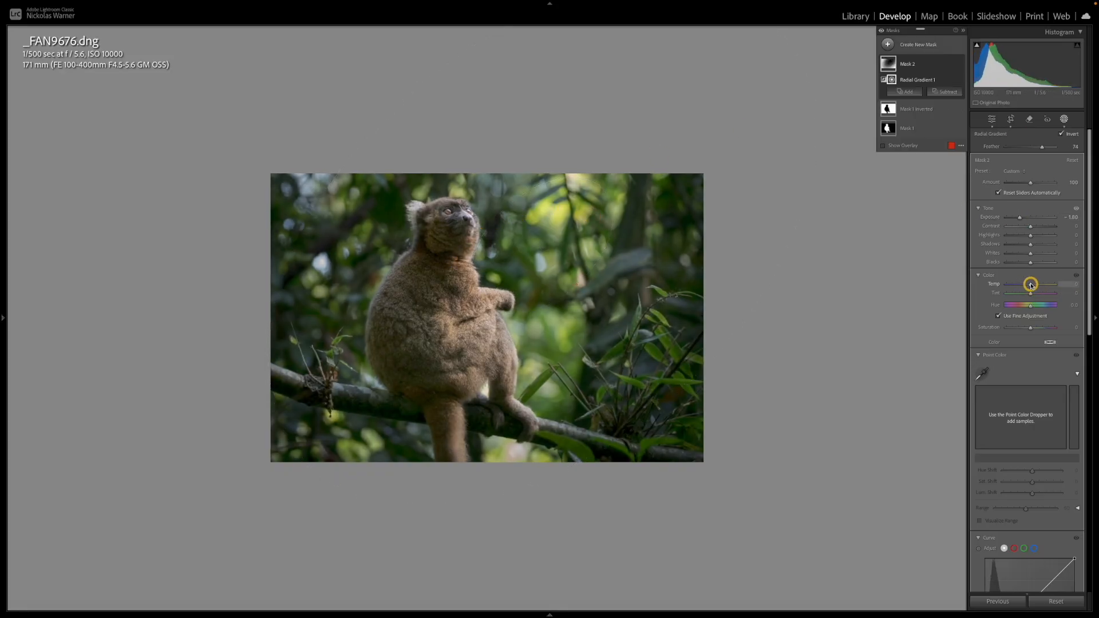
{"action": "left_click_drag", "start_coordinate": [1030, 284], "coordinate": [1029, 285]}
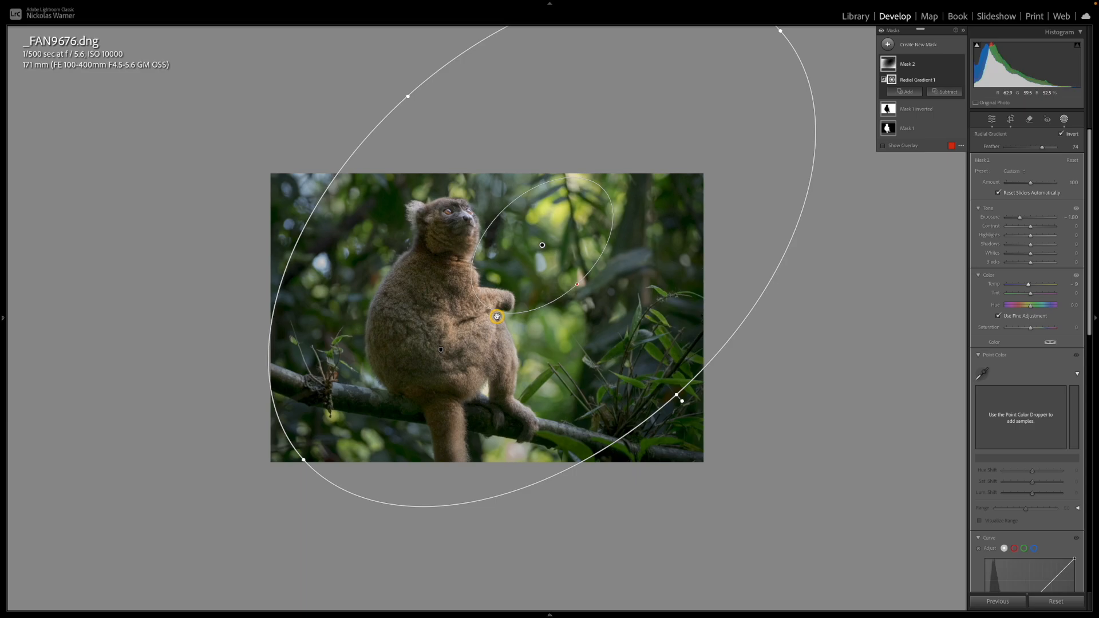
Step: Duplicate and invert the radial mask, and raise the Exposure inside it to about 0.9
{"action": "left_click", "coordinate": [949, 65]}
{"action": "left_click", "coordinate": [972, 91]}
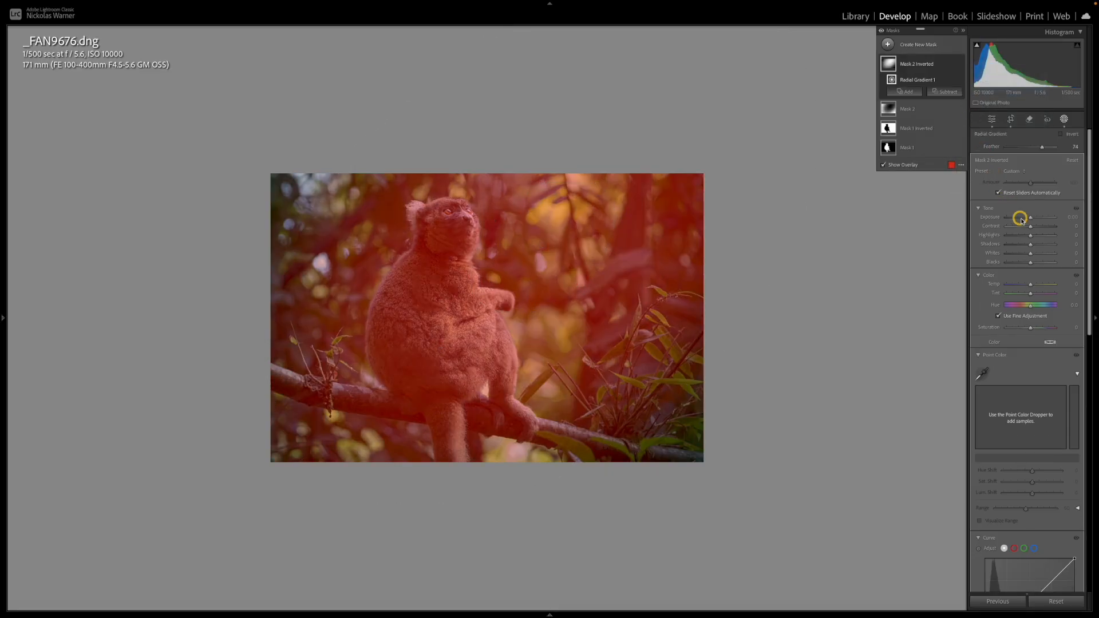
{"action": "left_click_drag", "start_coordinate": [1031, 218], "coordinate": [1036, 218]}
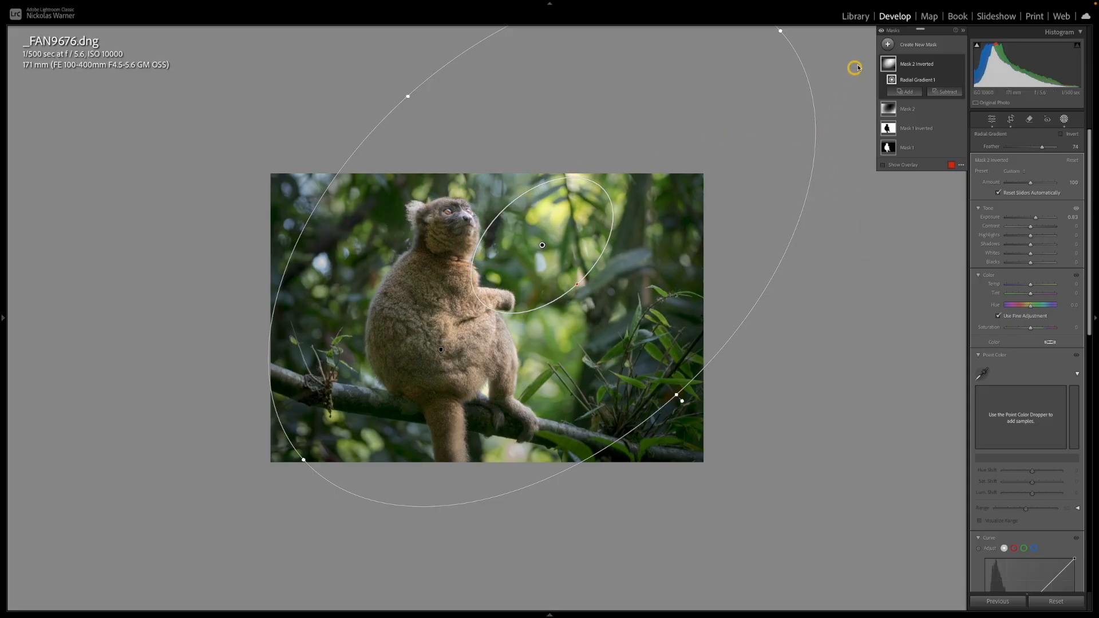
Step: Add another radial gradient over the bright foliage at the photo's upper right, tilted slightly, with Feather 78
{"action": "left_click", "coordinate": [888, 43]}
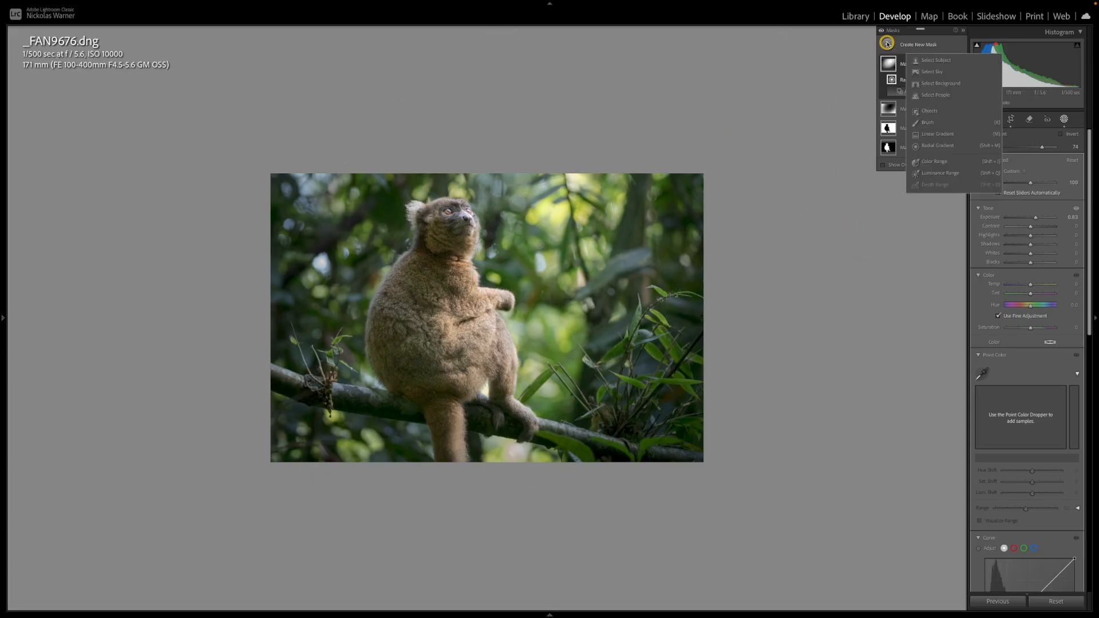
{"action": "left_click", "coordinate": [930, 143]}
{"action": "left_click_drag", "start_coordinate": [529, 180], "coordinate": [640, 332]}
{"action": "left_click_drag", "start_coordinate": [558, 190], "coordinate": [607, 208]}
{"action": "left_click_drag", "start_coordinate": [582, 361], "coordinate": [535, 367]}
{"action": "left_click_drag", "start_coordinate": [568, 238], "coordinate": [584, 232]}
{"action": "mouse_move", "coordinate": [579, 208]}
{"action": "left_mouse_down"}
{"action": "mouse_move", "coordinate": [600, 196]}
{"action": "mouse_move", "coordinate": [577, 190]}
{"action": "left_mouse_up"}
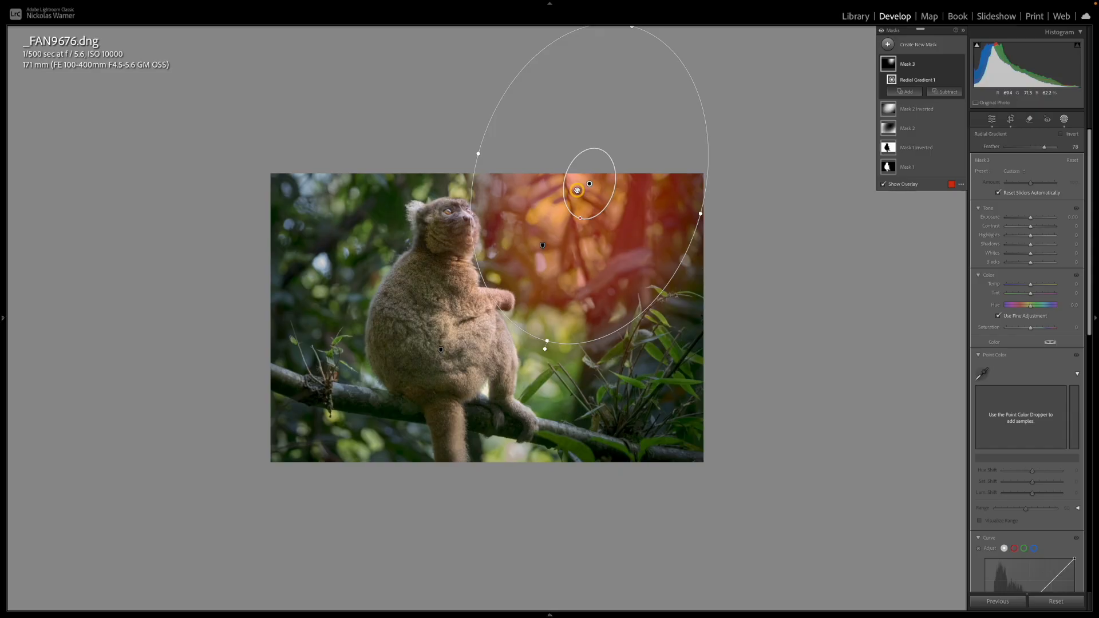
Step: Lower Dehaze in the upper-right radial mask, and raise its Blacks to about 40 and Temp to about 30
{"action": "scroll", "coordinate": [1016, 343], "scroll_direction": "down", "scroll_amount": 10}
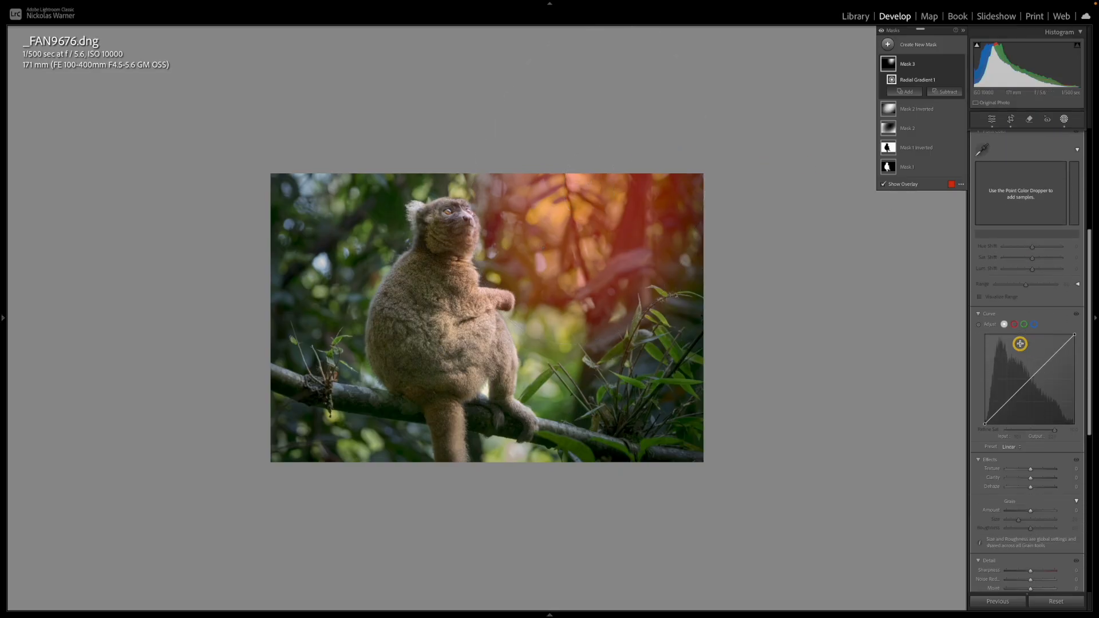
{"action": "scroll", "coordinate": [1020, 343], "scroll_direction": "down", "scroll_amount": 1}
{"action": "left_click_drag", "start_coordinate": [1031, 479], "coordinate": [1021, 483]}
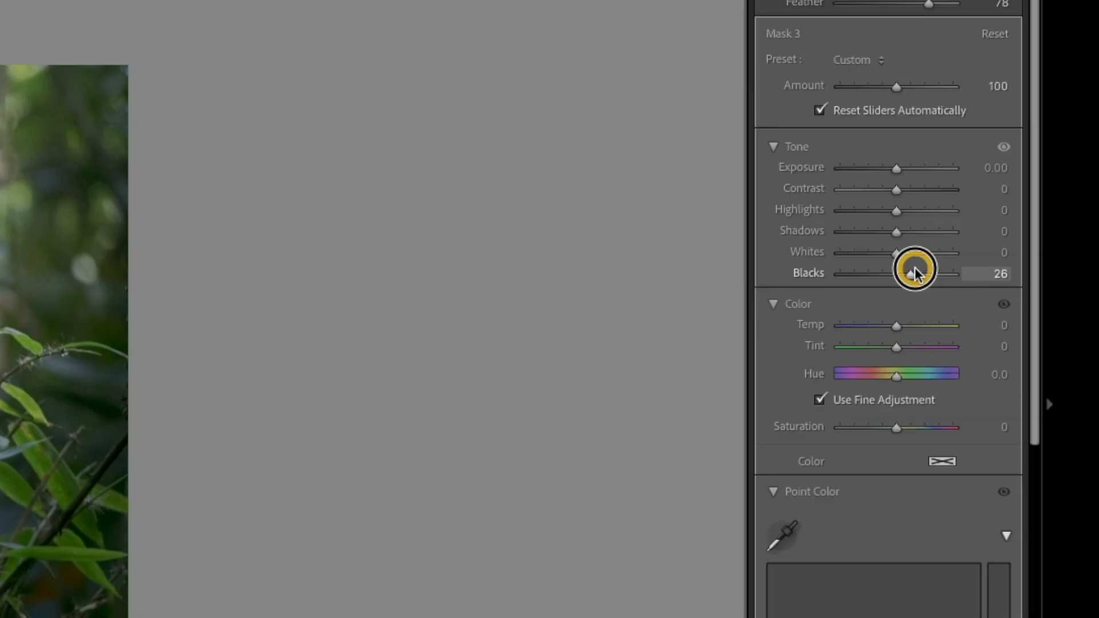
{"action": "left_click_drag", "start_coordinate": [915, 273], "coordinate": [922, 273]}
{"action": "left_click_drag", "start_coordinate": [894, 325], "coordinate": [916, 326]}
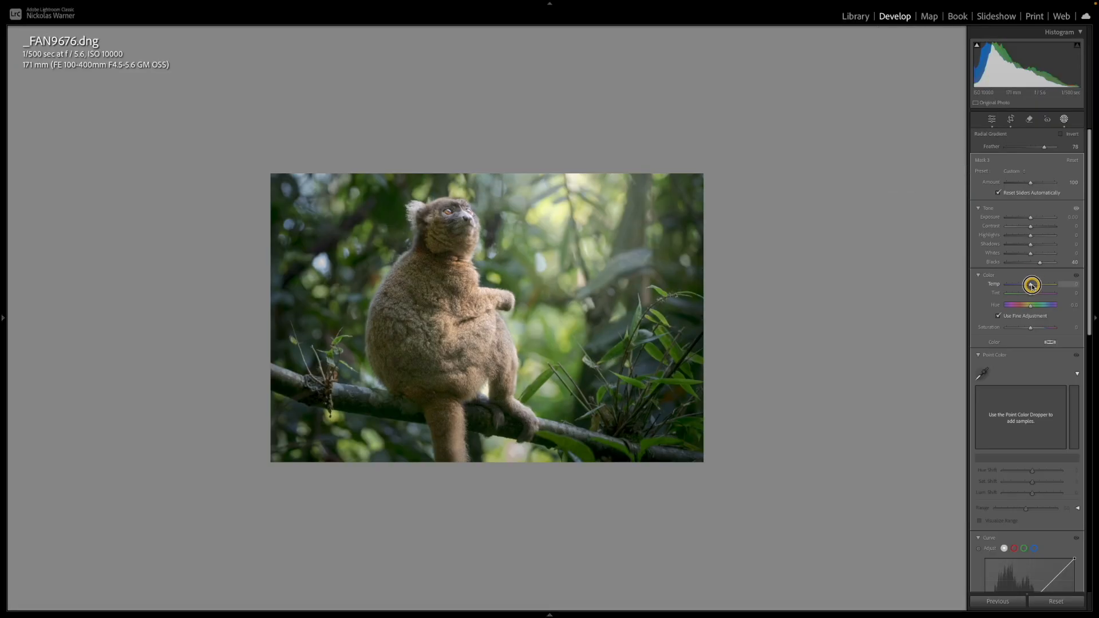
{"action": "left_click_drag", "start_coordinate": [1038, 284], "coordinate": [1038, 285]}
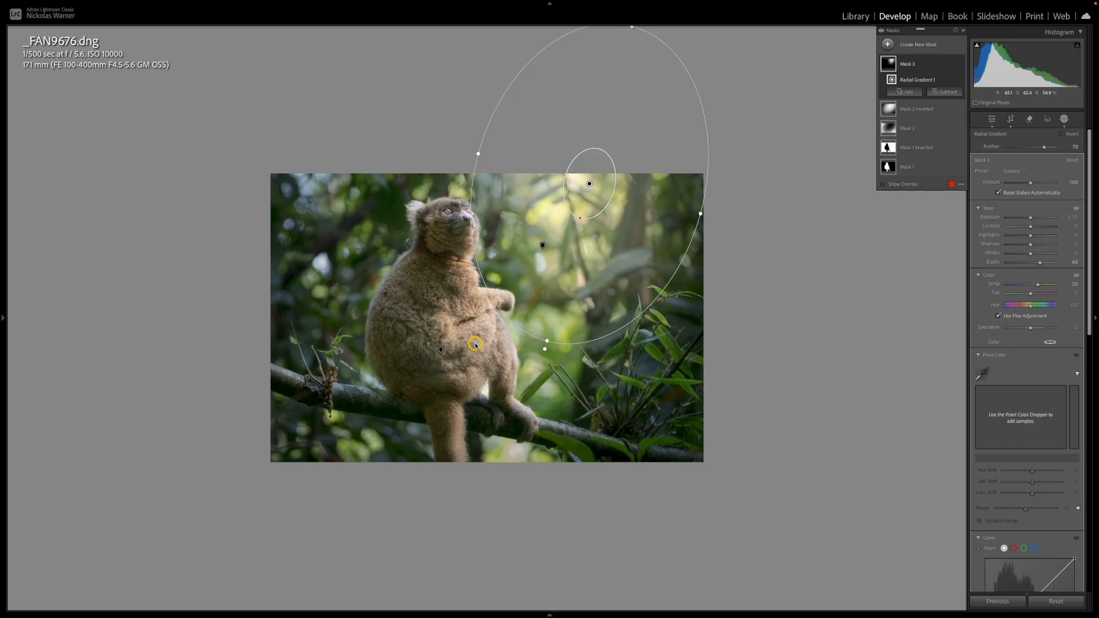
Step: Create a brush mask with Exposure at -1.43 and brush Flow at 30
{"action": "left_click", "coordinate": [888, 44]}
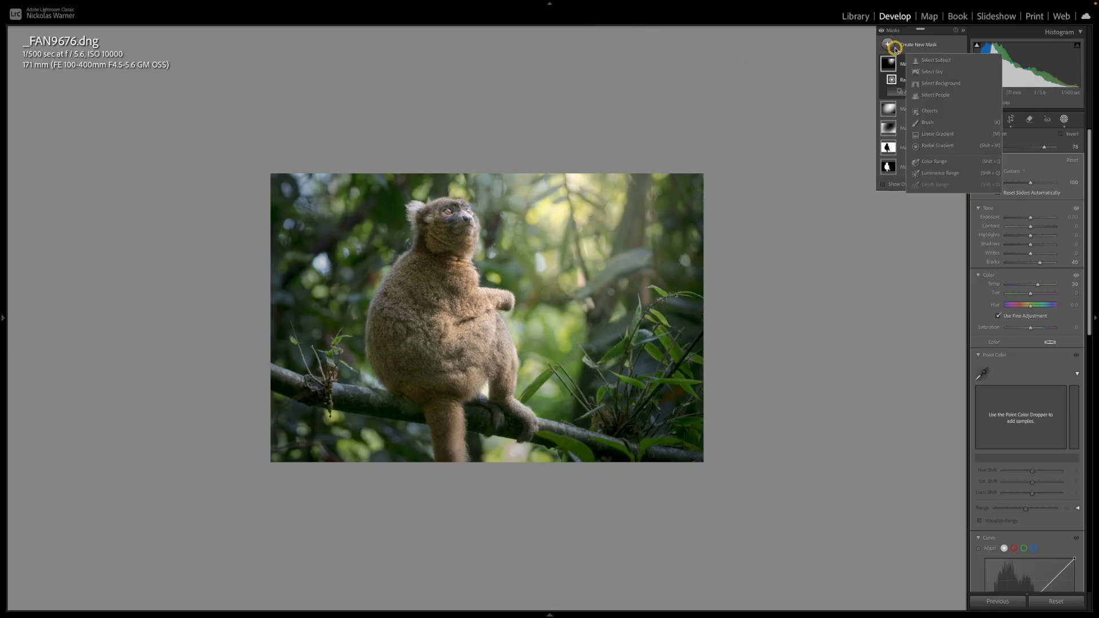
{"action": "left_click", "coordinate": [927, 122]}
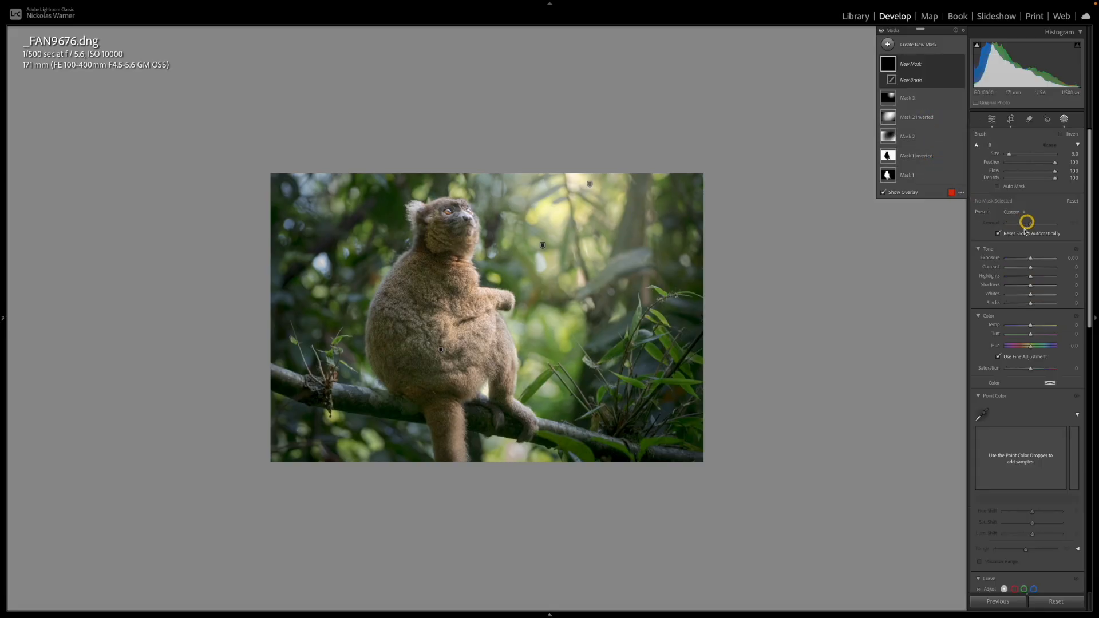
{"action": "left_click_drag", "start_coordinate": [1029, 258], "coordinate": [1022, 258]}
{"action": "left_click_drag", "start_coordinate": [1054, 170], "coordinate": [1021, 172]}
Step: Paint the darkening brush along the shaded edge of the lemur's back, lower belly and tail, and show the mask overlay
{"action": "key", "text": "z"}
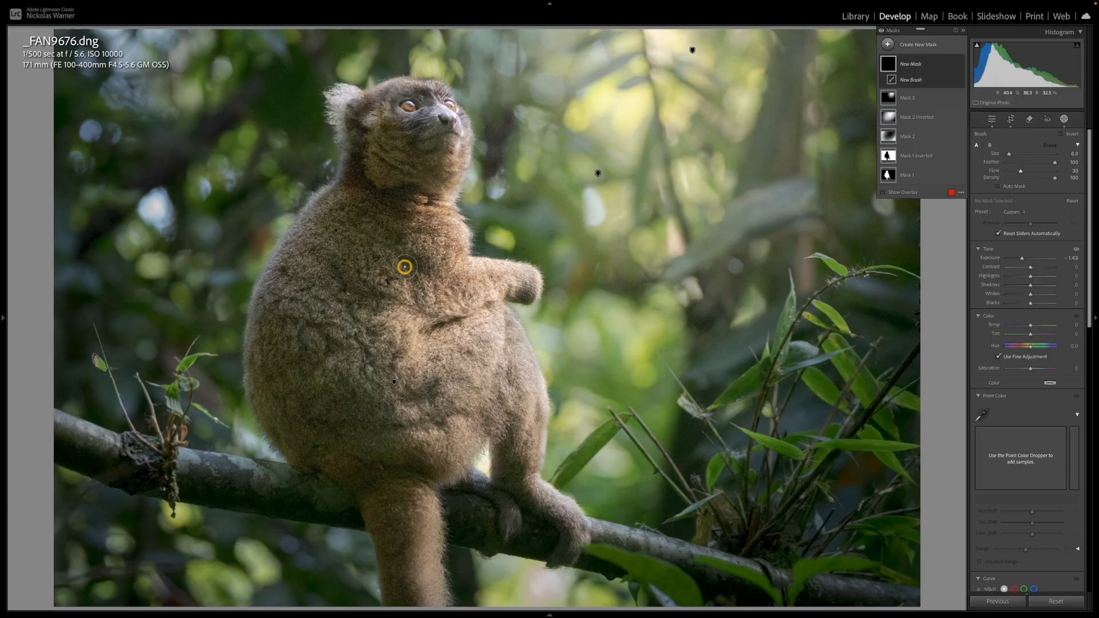
{"action": "scroll", "coordinate": [290, 437], "scroll_direction": "up", "scroll_amount": 5}
{"action": "mouse_move", "coordinate": [289, 437]}
{"action": "left_mouse_down"}
{"action": "mouse_move", "coordinate": [263, 345]}
{"action": "mouse_move", "coordinate": [307, 200]}
{"action": "mouse_move", "coordinate": [355, 143]}
{"action": "mouse_move", "coordinate": [326, 434]}
{"action": "mouse_move", "coordinate": [376, 505]}
{"action": "mouse_move", "coordinate": [394, 574]}
{"action": "left_mouse_up"}
{"action": "scroll", "coordinate": [356, 143], "scroll_direction": "down", "scroll_amount": 2}
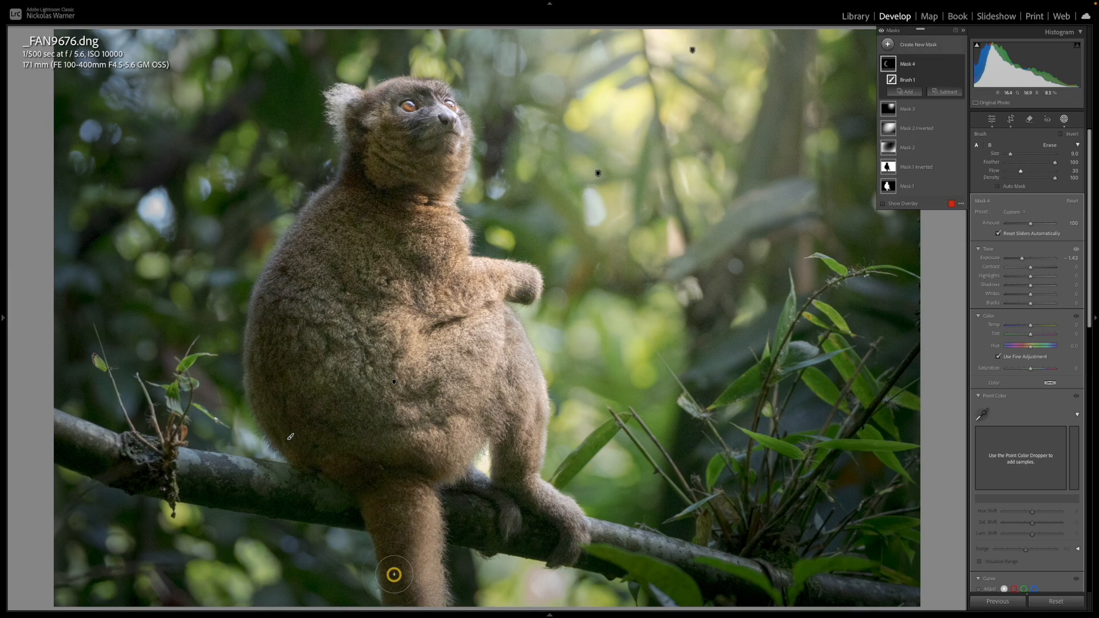
{"action": "mouse_move", "coordinate": [372, 501]}
{"action": "left_mouse_down"}
{"action": "mouse_move", "coordinate": [373, 474]}
{"action": "mouse_move", "coordinate": [398, 480]}
{"action": "mouse_move", "coordinate": [353, 487]}
{"action": "mouse_move", "coordinate": [235, 357]}
{"action": "left_mouse_up"}
{"action": "scroll", "coordinate": [353, 487], "scroll_direction": "up", "scroll_amount": 5}
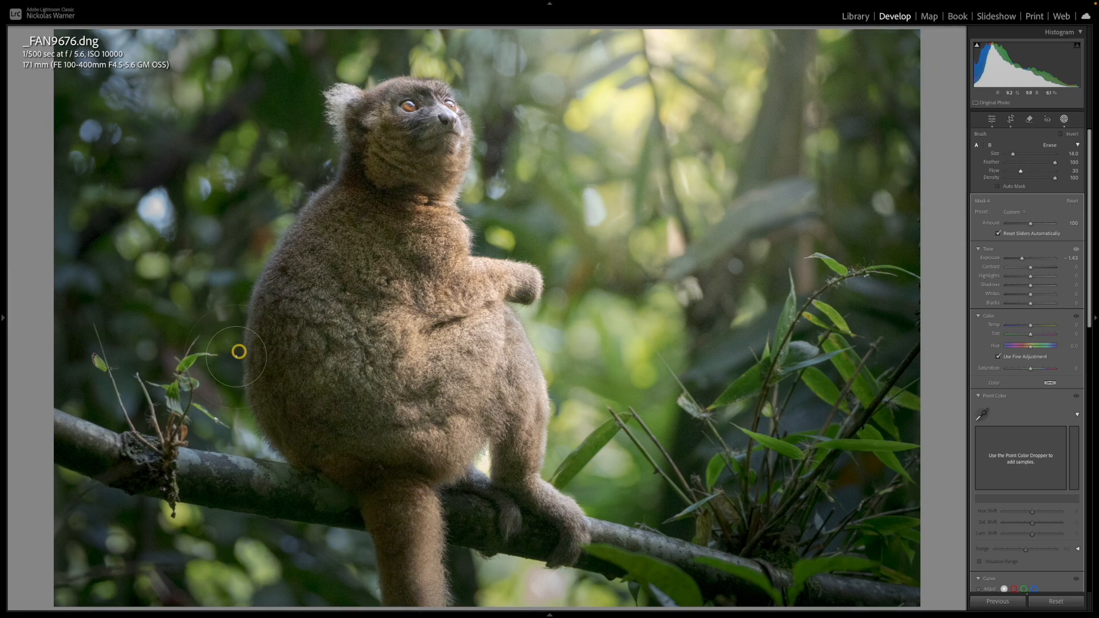
{"action": "left_click", "coordinate": [883, 203]}
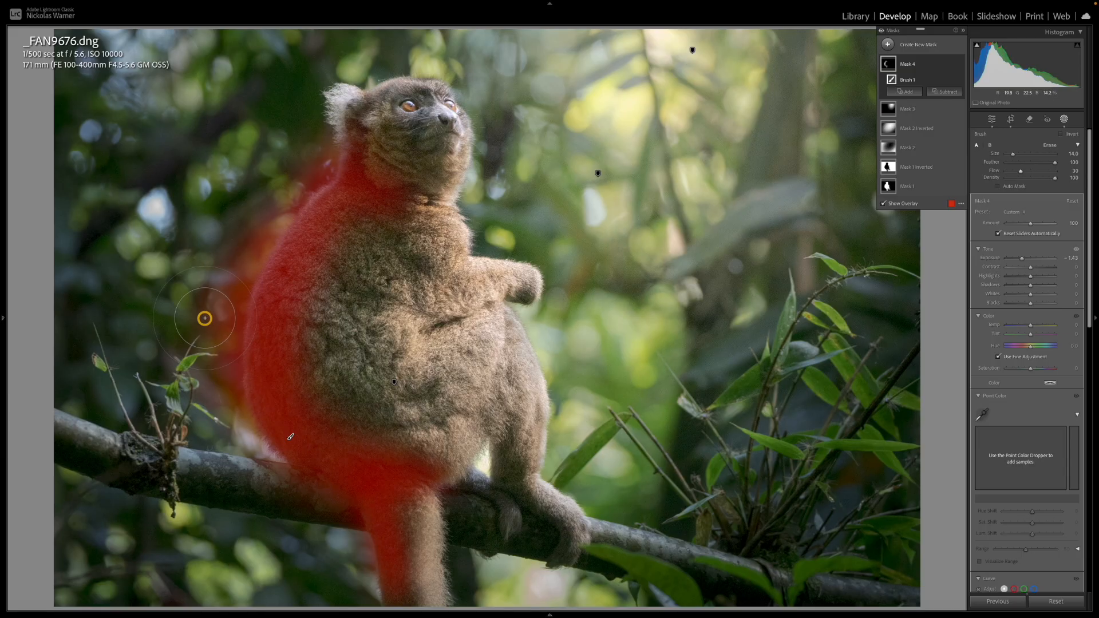
Step: Intersect the brush mask with Select Subject, hide the overlay, and compare the photo with and without the mask
{"action": "mouse_move", "coordinate": [948, 80]}
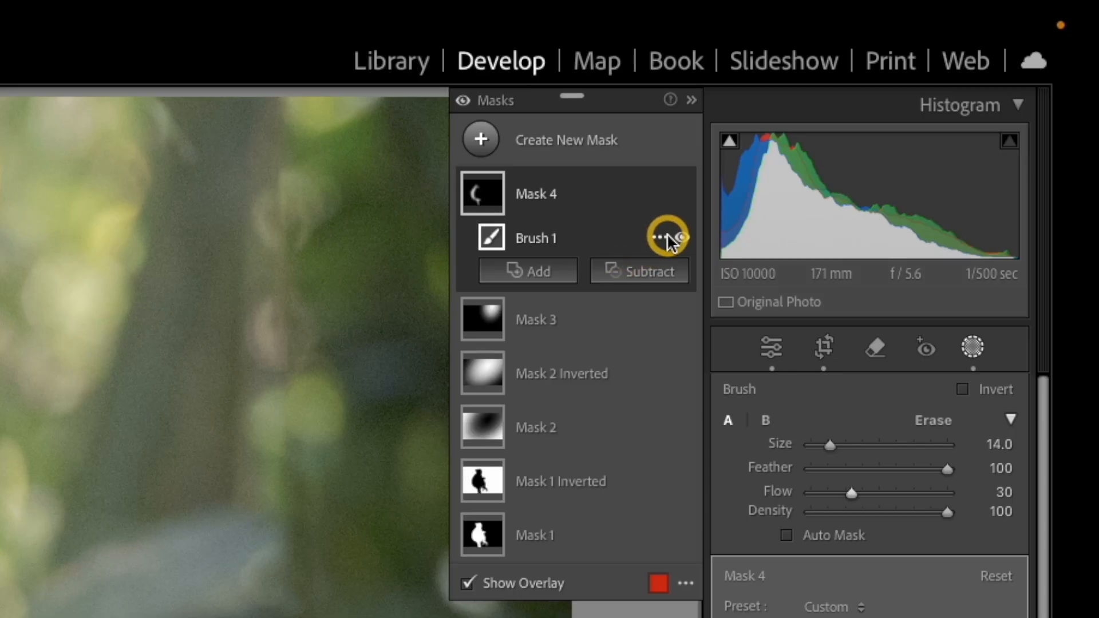
{"action": "left_click", "coordinate": [664, 235]}
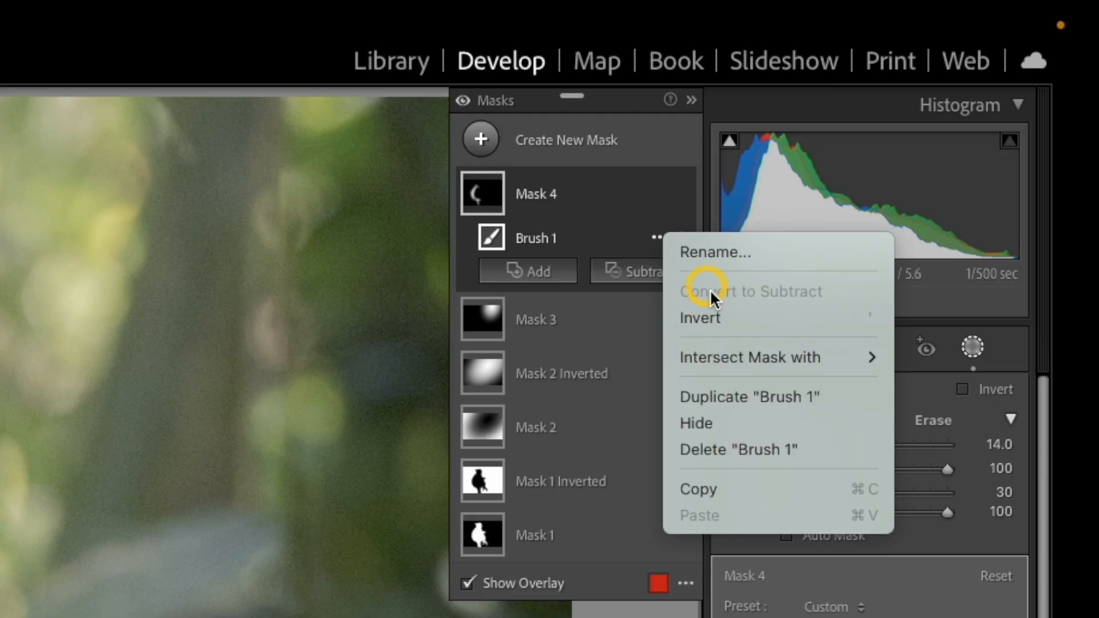
{"action": "mouse_move", "coordinate": [738, 356]}
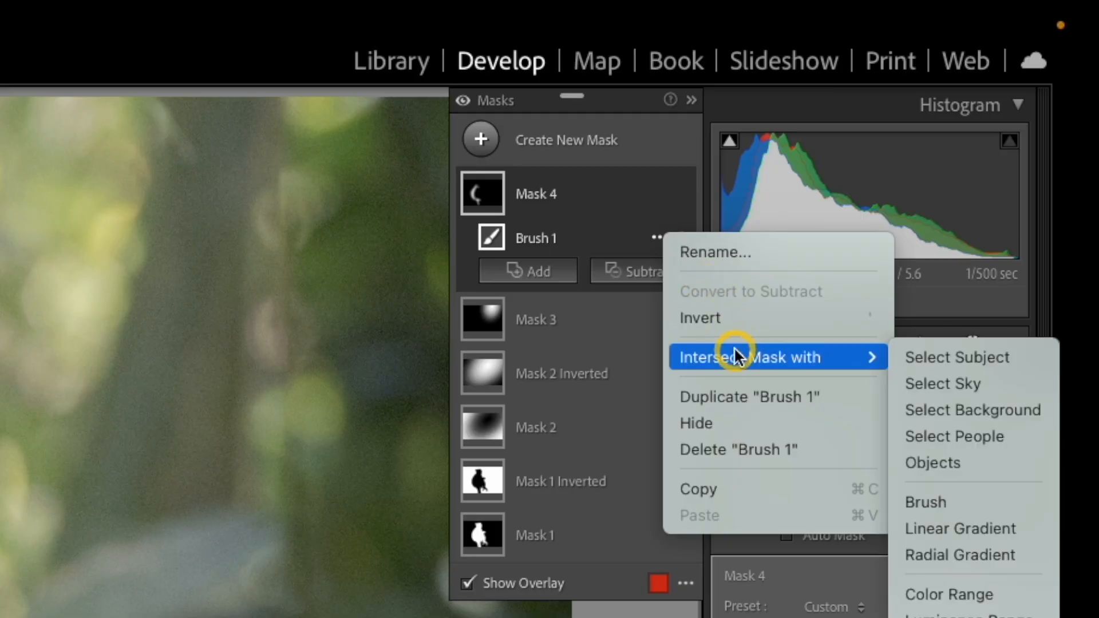
{"action": "left_click", "coordinate": [950, 362]}
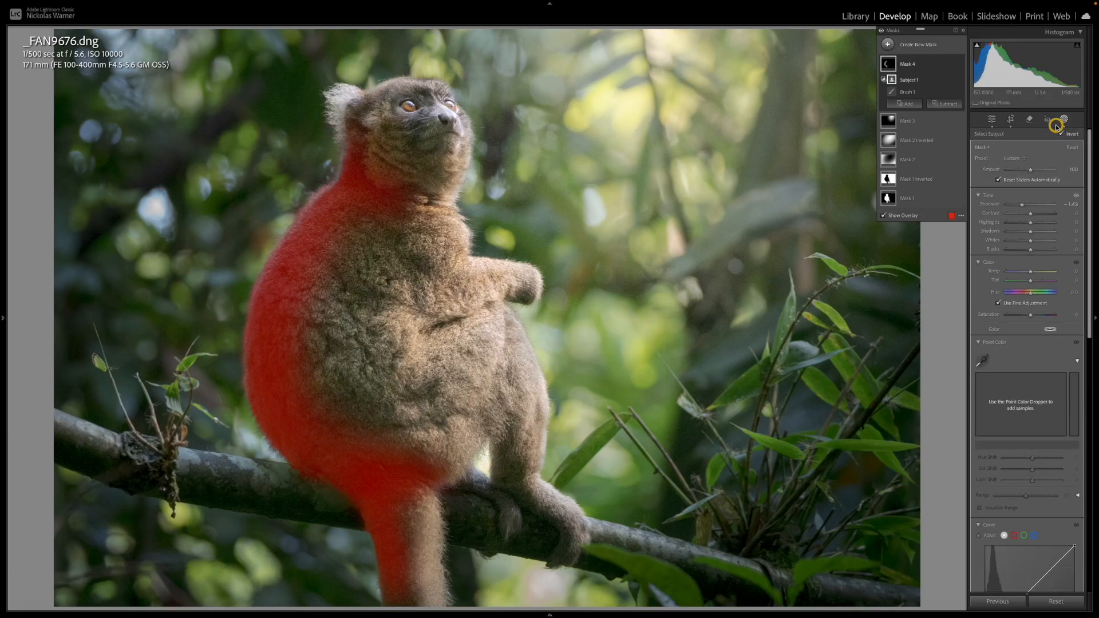
{"action": "left_click", "coordinate": [901, 216]}
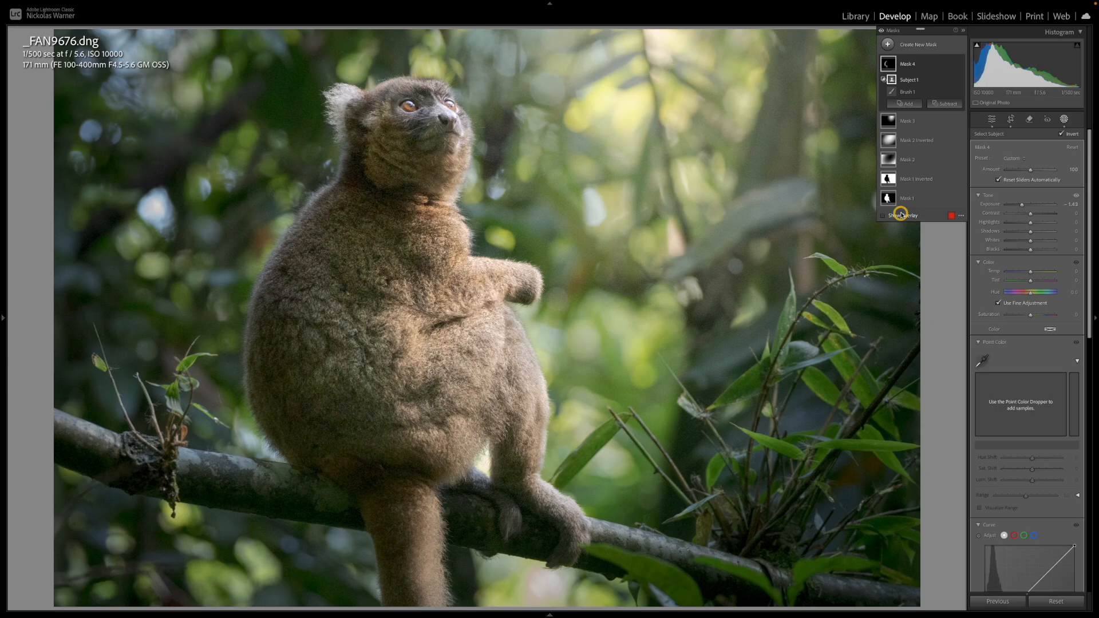
{"action": "left_click", "coordinate": [960, 64]}
{"action": "left_click", "coordinate": [960, 64]}
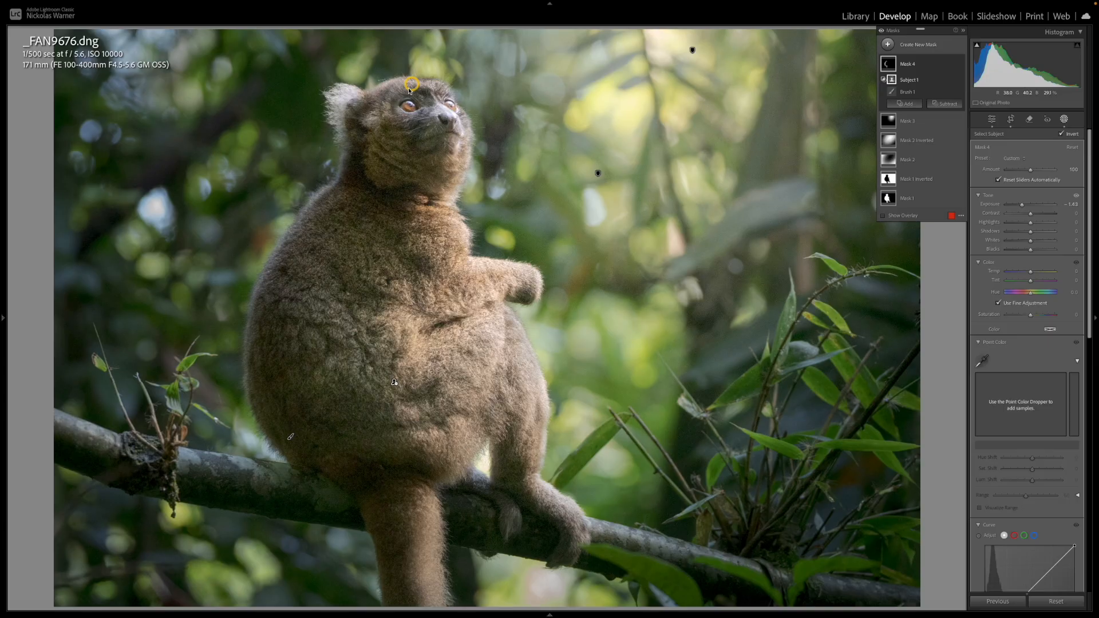
Step: Create an Objects mask over the lemur's larger, nearer eye
{"action": "key", "text": "z"}
{"action": "left_click_drag", "start_coordinate": [408, 88], "coordinate": [396, 111]}
{"action": "key", "text": "z"}
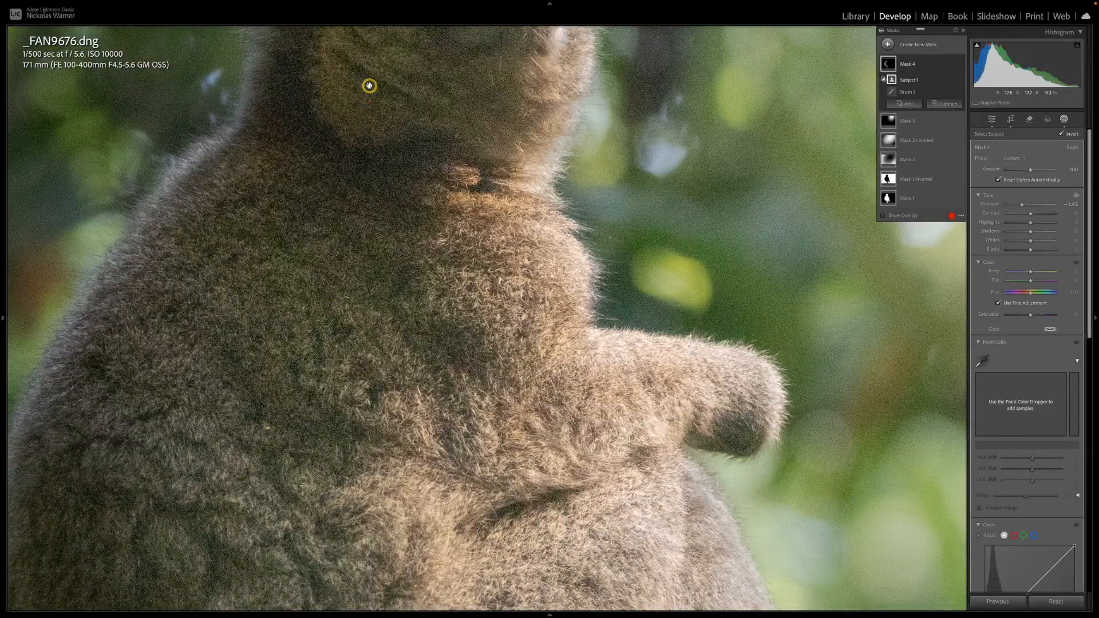
{"action": "key", "text": "z"}
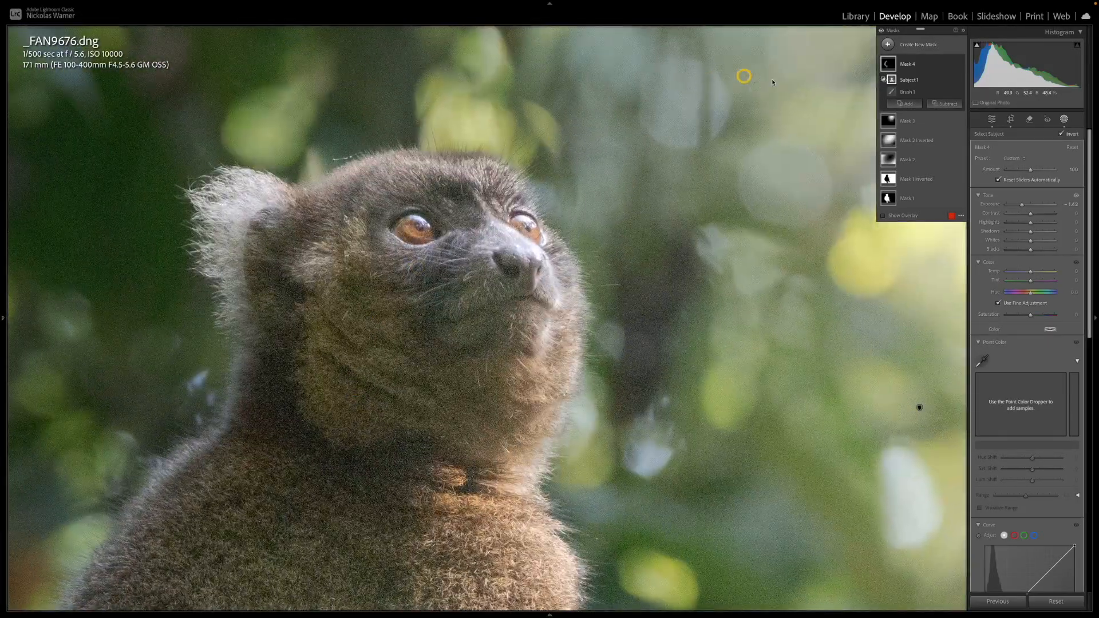
{"action": "left_click", "coordinate": [889, 45]}
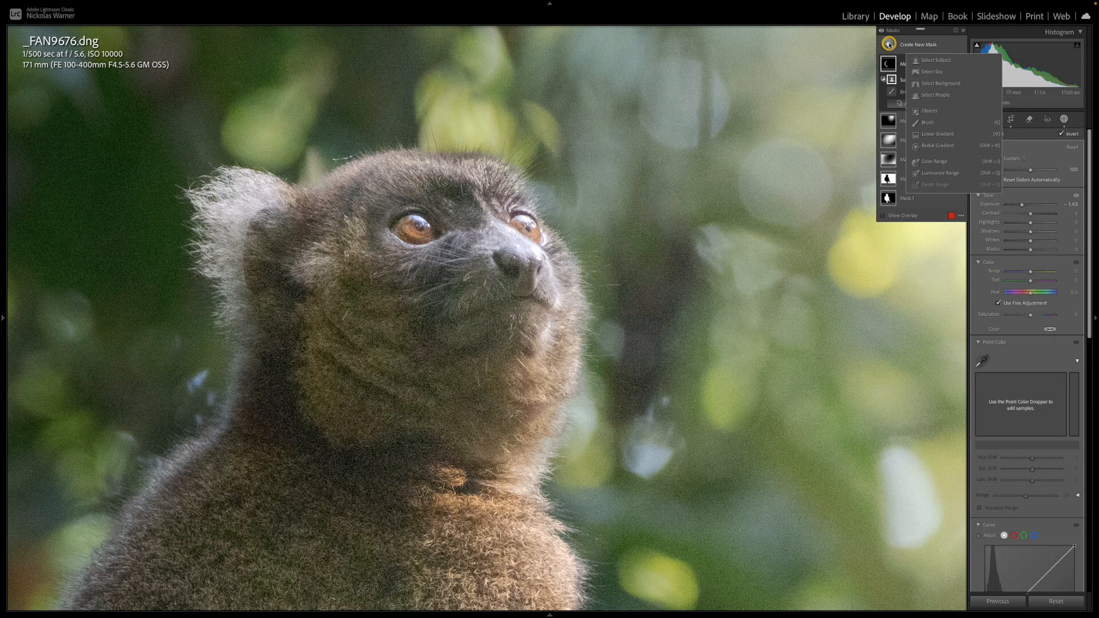
{"action": "left_click", "coordinate": [942, 110]}
{"action": "mouse_move", "coordinate": [429, 232]}
{"action": "left_mouse_down"}
{"action": "mouse_move", "coordinate": [401, 239]}
{"action": "mouse_move", "coordinate": [411, 216]}
{"action": "mouse_move", "coordinate": [407, 225]}
{"action": "mouse_move", "coordinate": [427, 229]}
{"action": "left_mouse_up"}
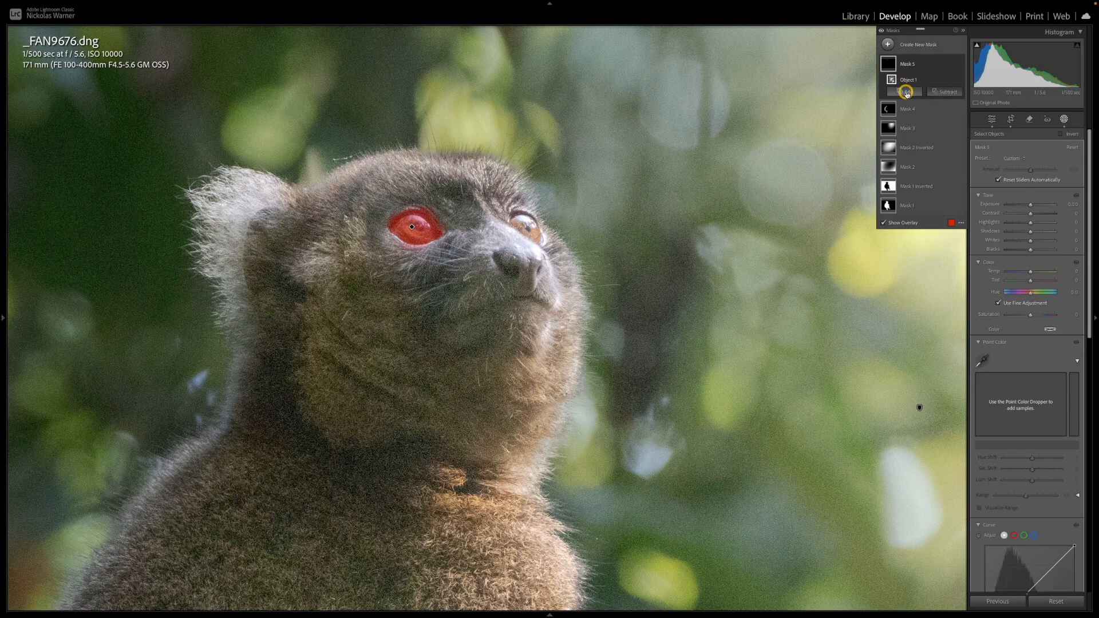
Step: Add the lemur's other eye to the same mask with a second object selection
{"action": "left_click", "coordinate": [906, 92]}
{"action": "left_click", "coordinate": [913, 165]}
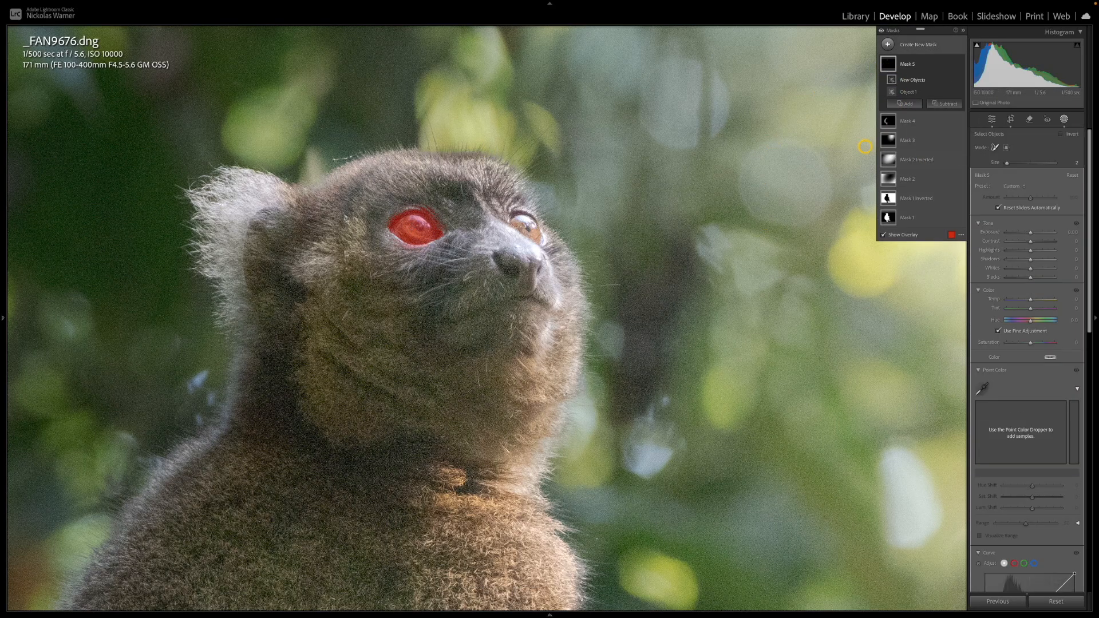
{"action": "left_click_drag", "start_coordinate": [506, 213], "coordinate": [536, 236]}
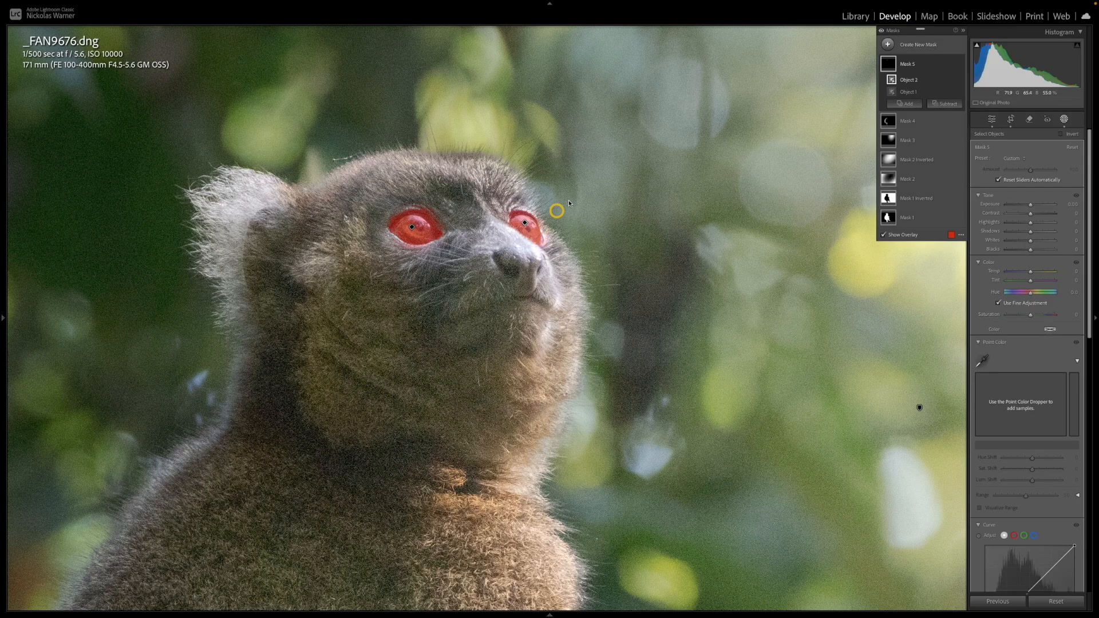
Step: Set the eye mask's Temp to 27, Contrast to 11 and Whites to about 18, and compare the eyes without the mask
{"action": "left_click_drag", "start_coordinate": [1031, 272], "coordinate": [1037, 273]}
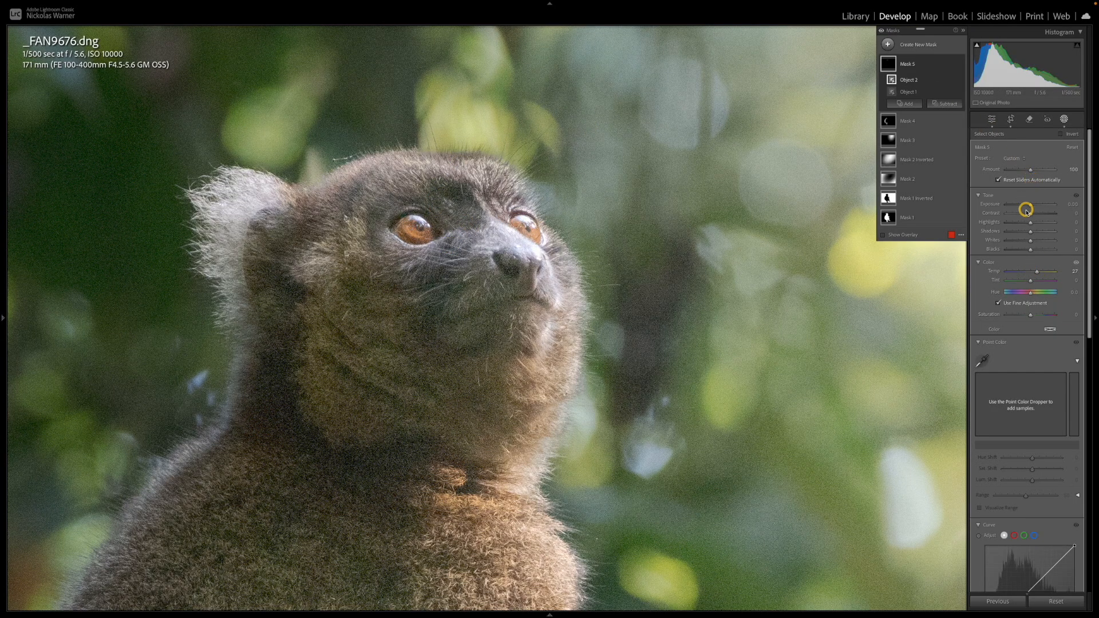
{"action": "left_click_drag", "start_coordinate": [1030, 214], "coordinate": [1034, 244]}
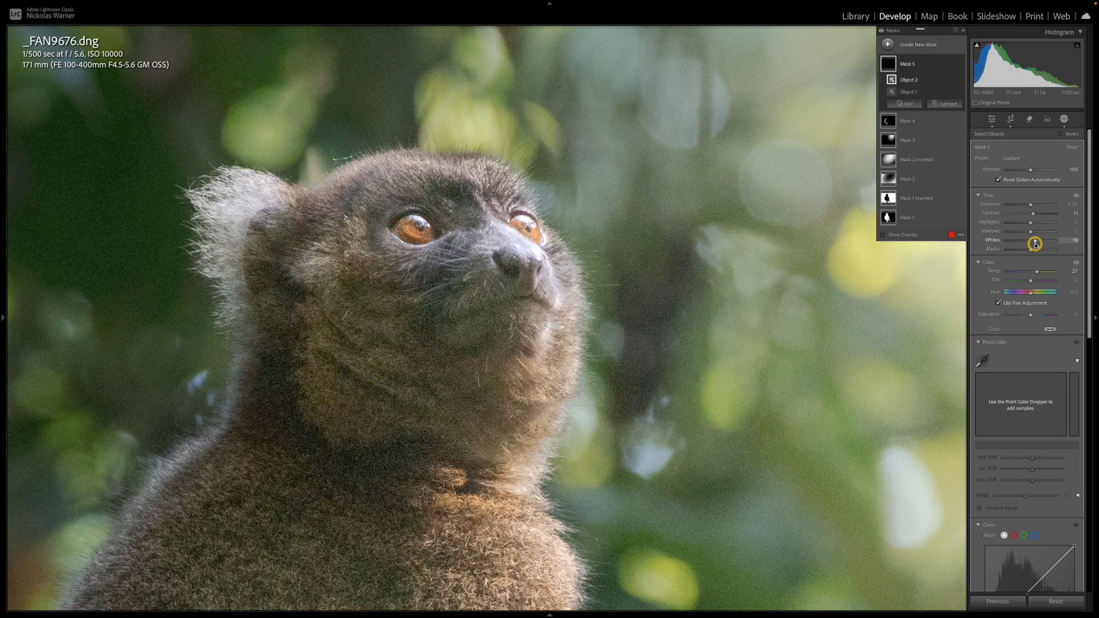
{"action": "key", "text": "z"}
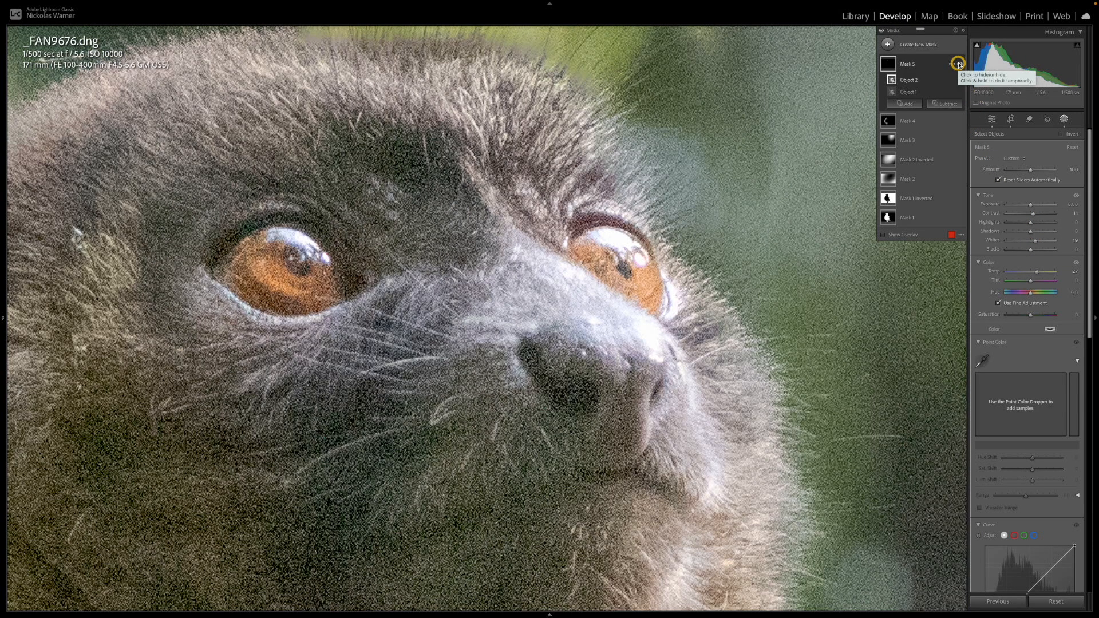
{"action": "left_click", "coordinate": [958, 64]}
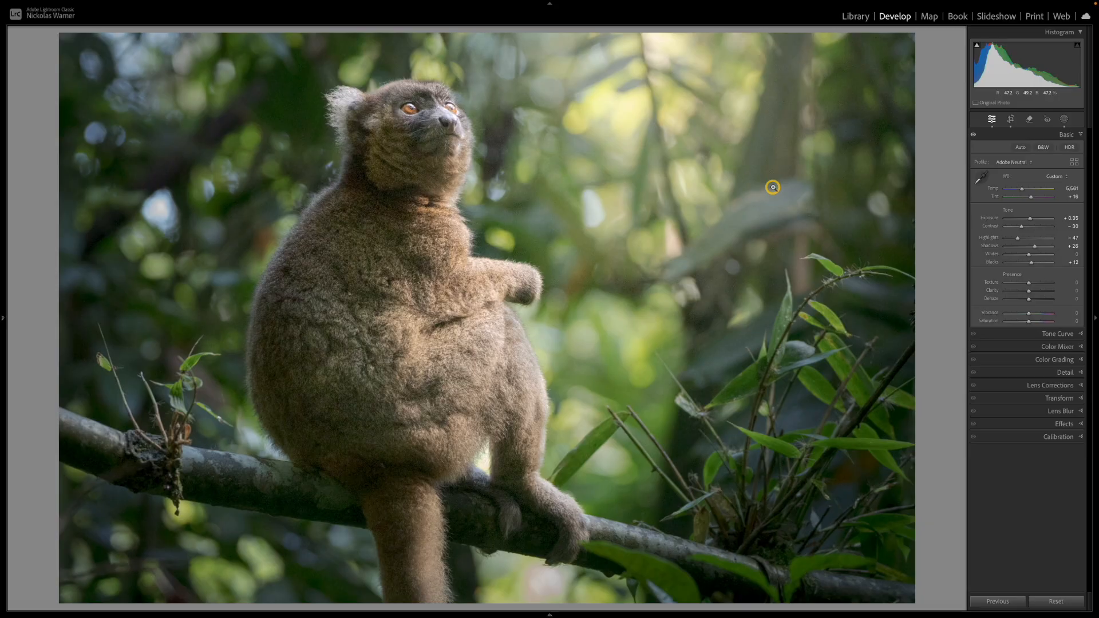
Step: Tint the highlights slightly towards warm yellow-orange with Color Grading, and fine-tune the shadow colour wheel
{"action": "key", "text": "ctrl+1"}
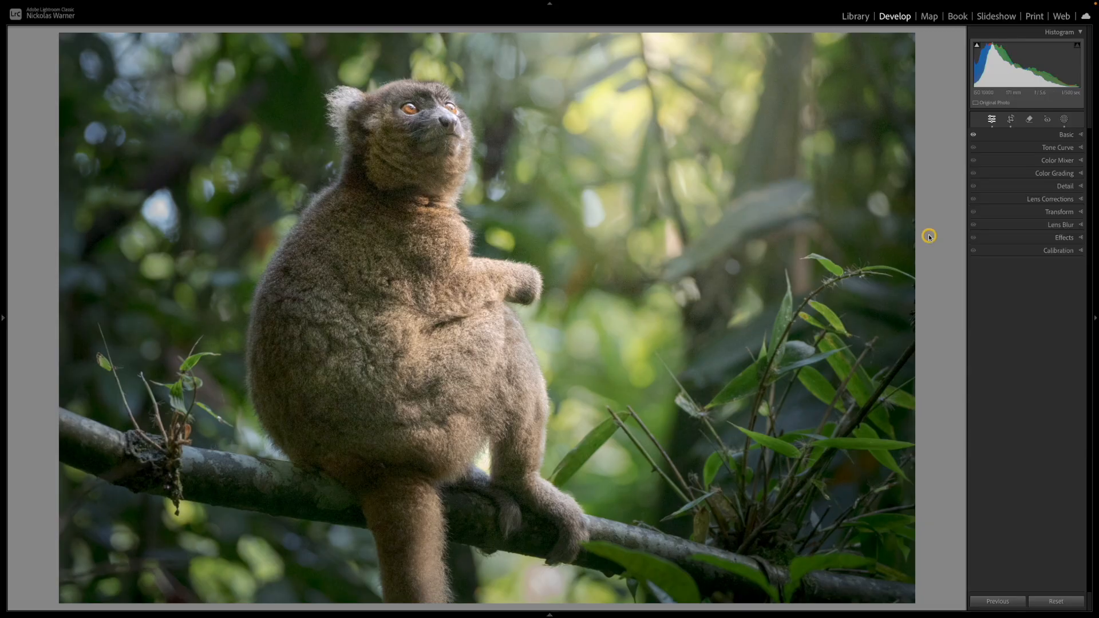
{"action": "left_click", "coordinate": [1074, 173]}
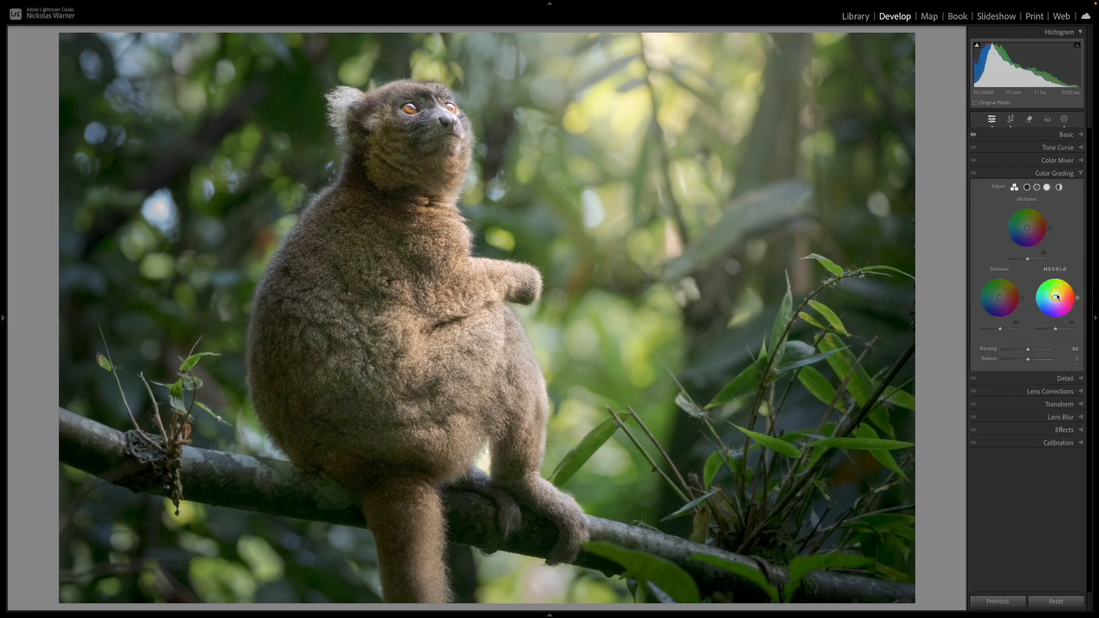
{"action": "left_click_drag", "start_coordinate": [1056, 298], "coordinate": [1057, 294]}
{"action": "left_click", "coordinate": [973, 174]}
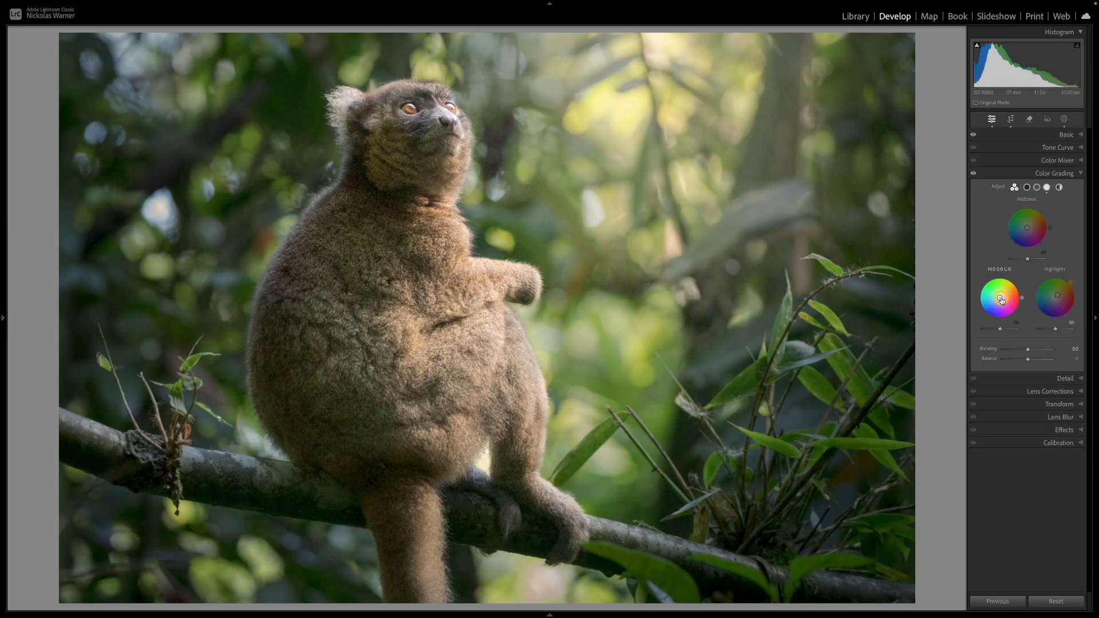
{"action": "left_click_drag", "start_coordinate": [1001, 300], "coordinate": [999, 298]}
Step: Raise the Blue Primary Saturation to about +39 in Calibration
{"action": "left_click", "coordinate": [1052, 443]}
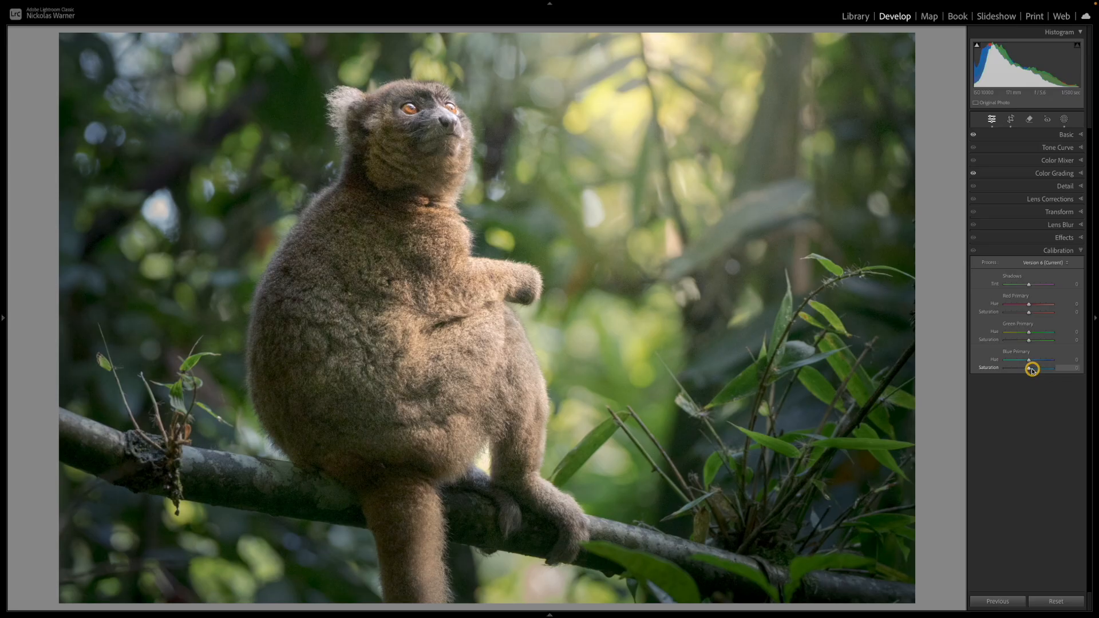
{"action": "left_click_drag", "start_coordinate": [1032, 371], "coordinate": [1040, 371]}
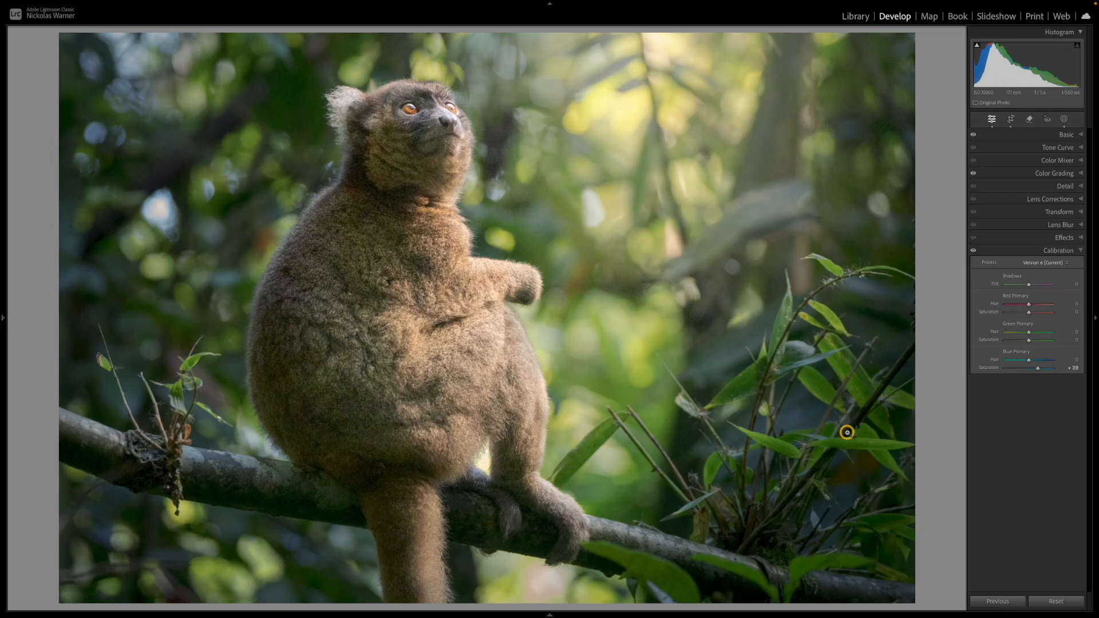
Step: Shape the tone curve into a gentle S with two points in the highlights and a shadow point at input 60, output 51
{"action": "left_click", "coordinate": [1069, 151]}
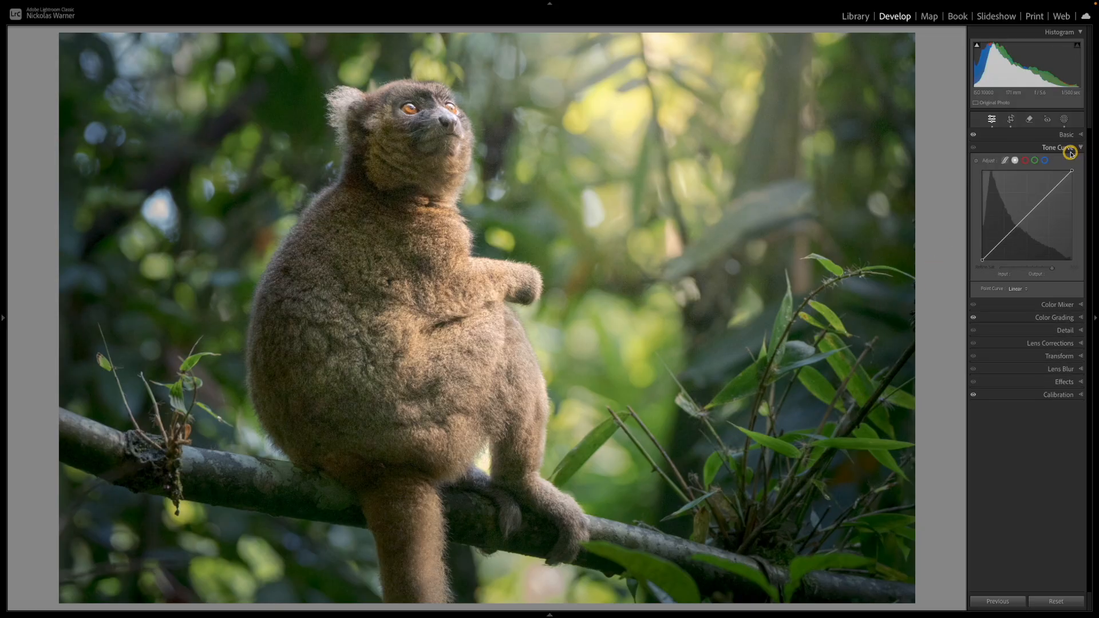
{"action": "left_click", "coordinate": [1052, 190]}
{"action": "left_click_drag", "start_coordinate": [1052, 190], "coordinate": [1039, 202]}
{"action": "left_click", "coordinate": [1037, 201]}
{"action": "left_click_drag", "start_coordinate": [1003, 239], "coordinate": [1003, 242]}
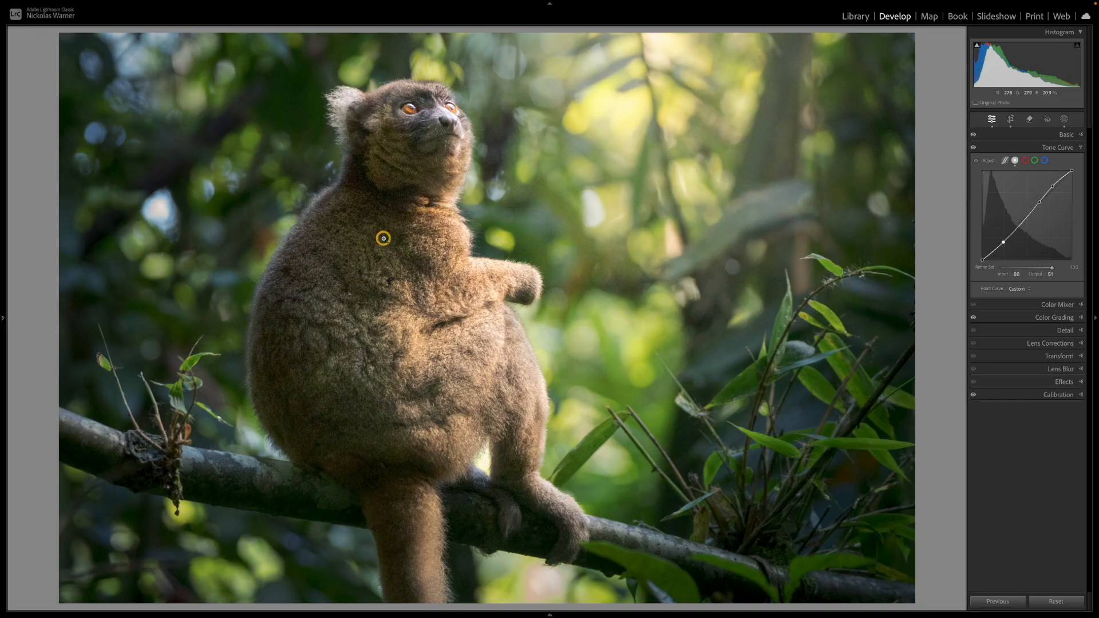
Step: Examine the noise in the dark fur around the lemur's neck at high magnification
{"action": "left_click", "coordinate": [382, 201]}
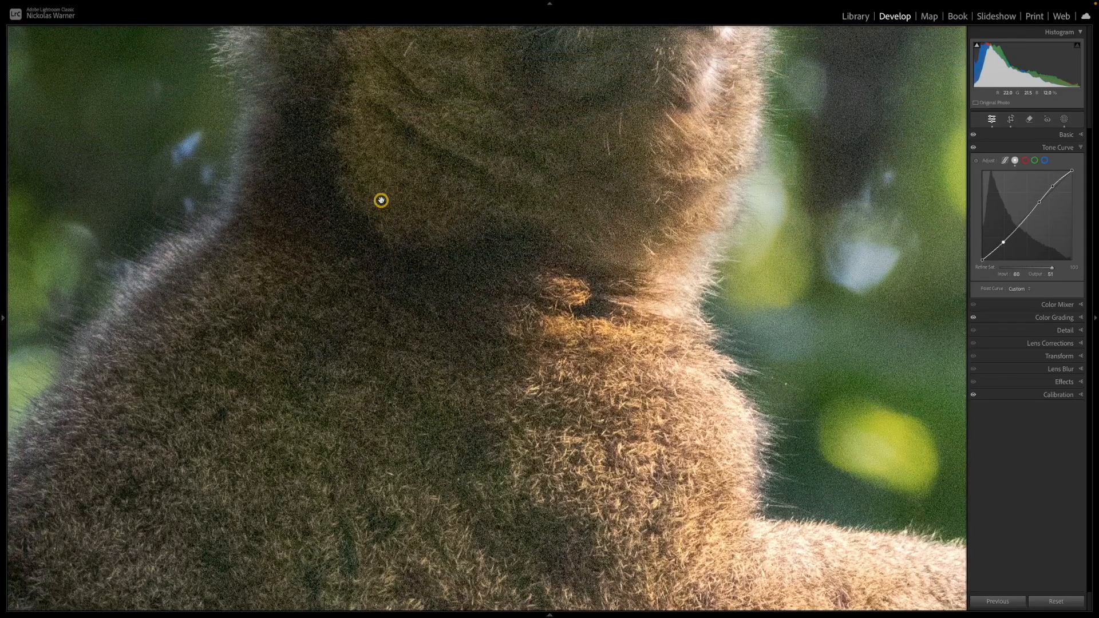
{"action": "left_click", "coordinate": [381, 201]}
{"action": "left_click", "coordinate": [504, 246]}
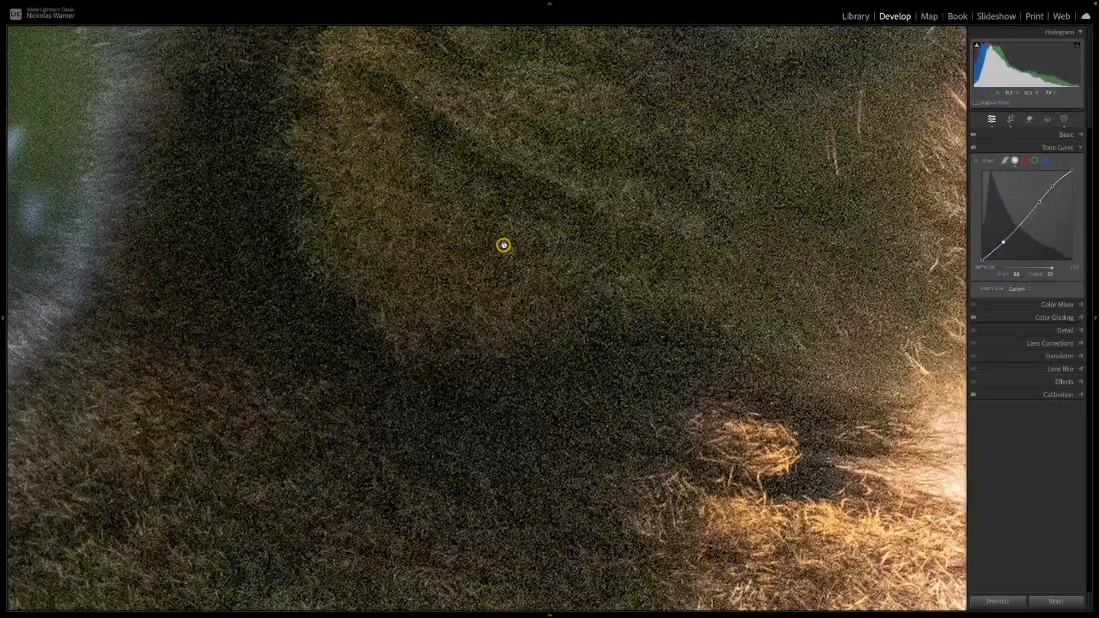
Step: Open the AI Denoise preview from the Detail settings and centre its magnified view on the lemur's face
{"action": "scroll", "coordinate": [504, 245], "scroll_direction": "up", "scroll_amount": 3}
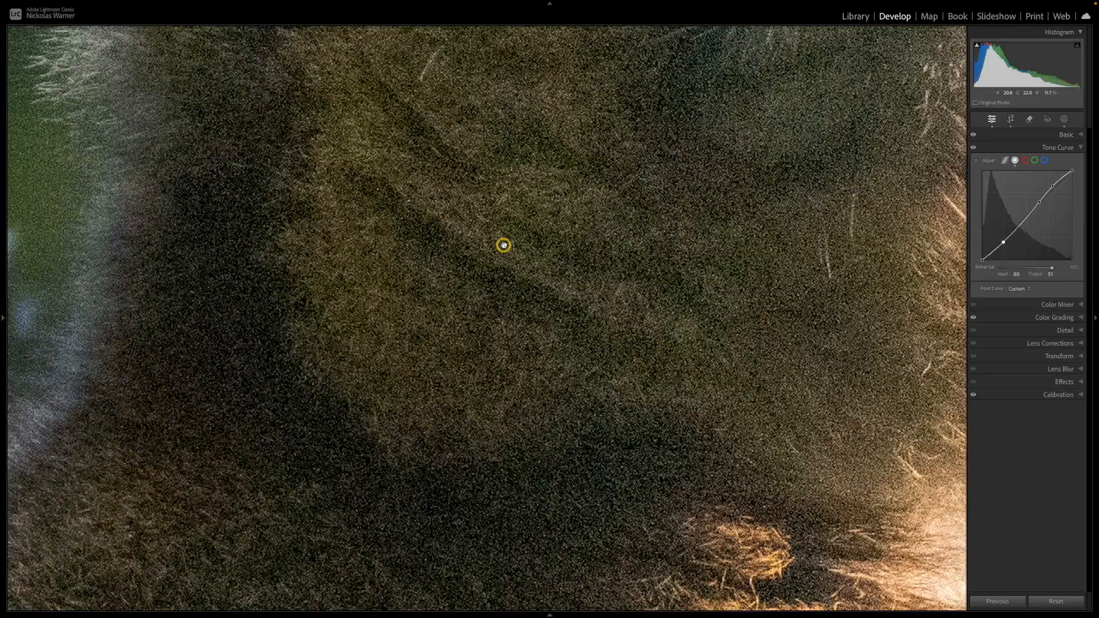
{"action": "left_click", "coordinate": [503, 245]}
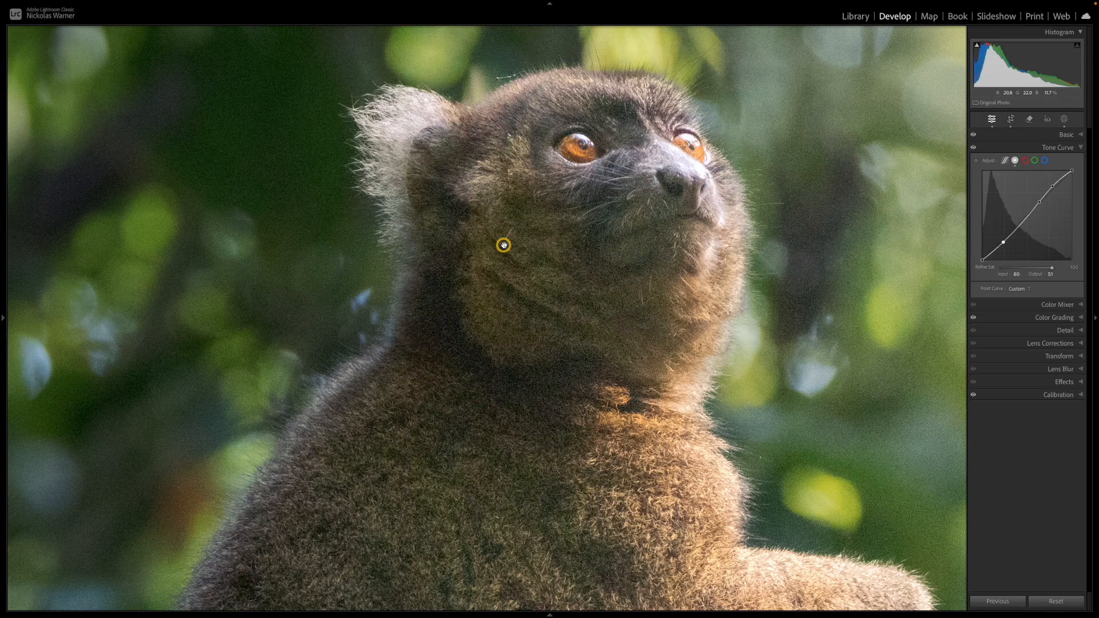
{"action": "left_click", "coordinate": [1047, 334]}
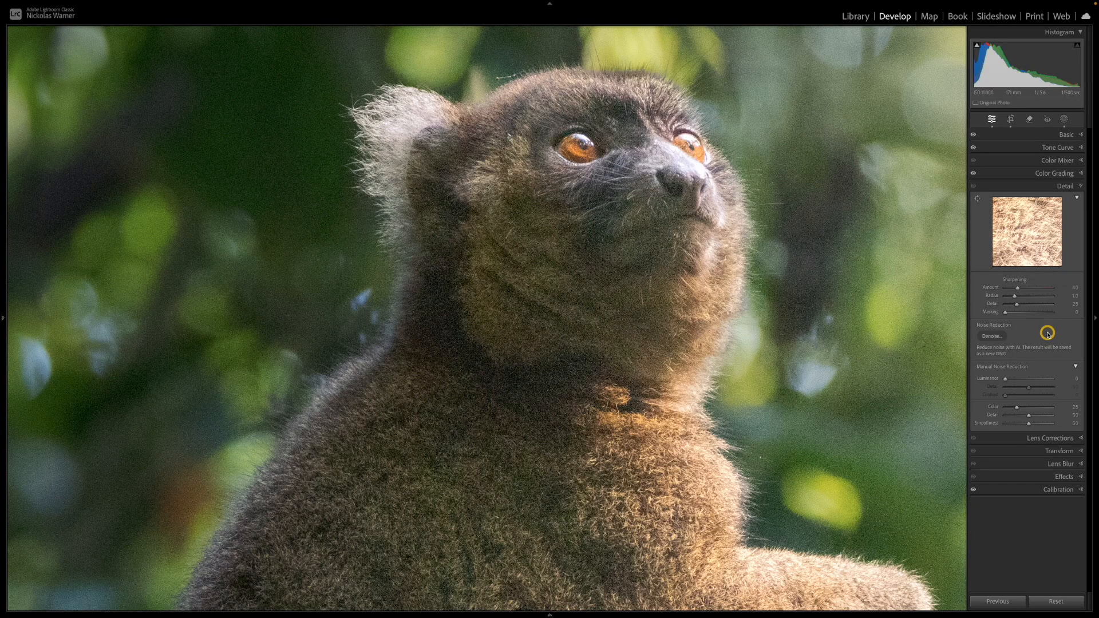
{"action": "left_click", "coordinate": [987, 338]}
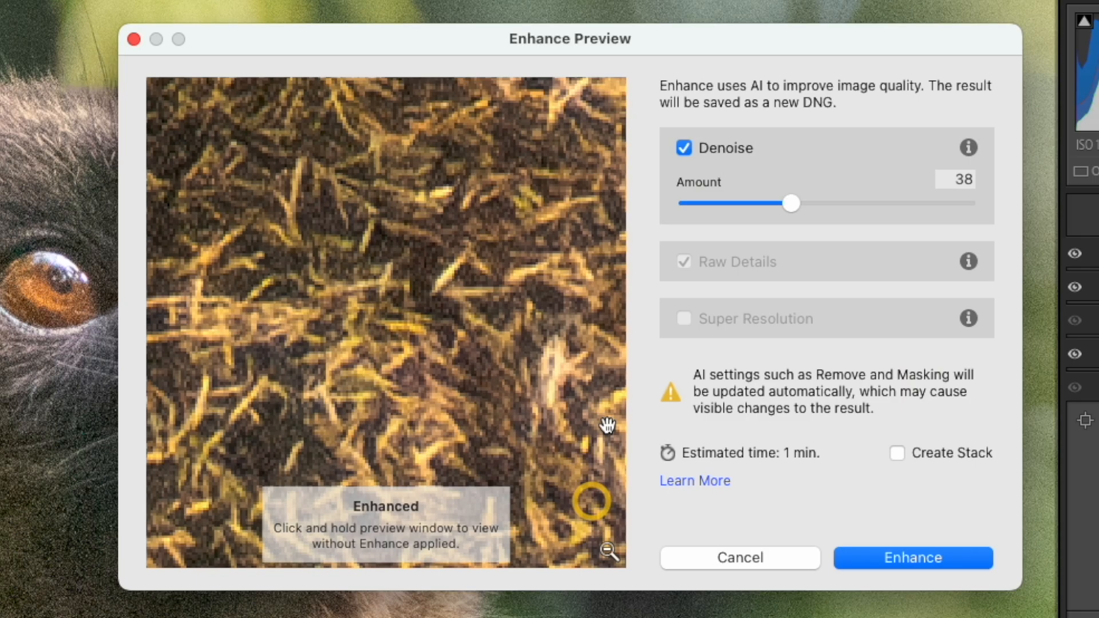
{"action": "left_click", "coordinate": [608, 551]}
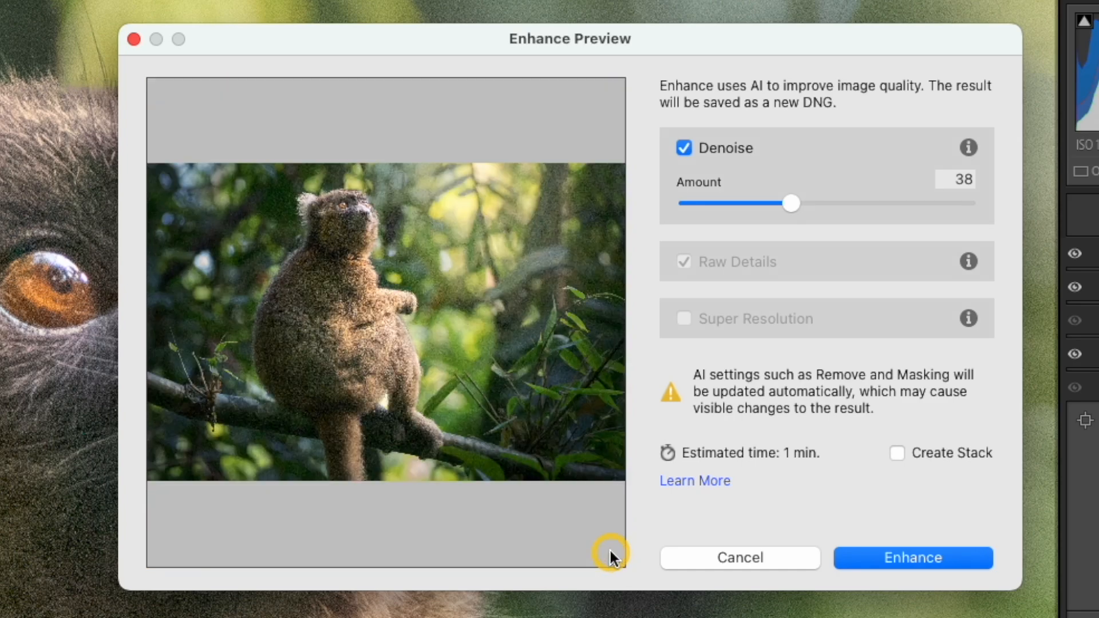
{"action": "left_click", "coordinate": [338, 215]}
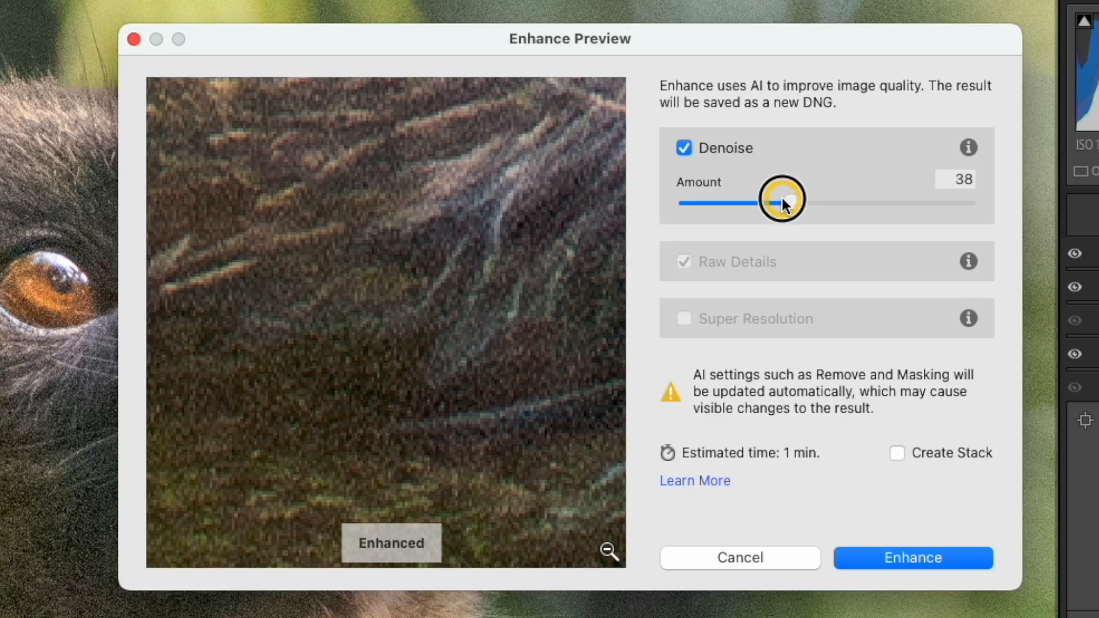
Step: Test Denoise amounts of 1 and 100 on the face, set the Amount to 36 and create the enhanced DNG
{"action": "left_click_drag", "start_coordinate": [751, 205], "coordinate": [602, 217]}
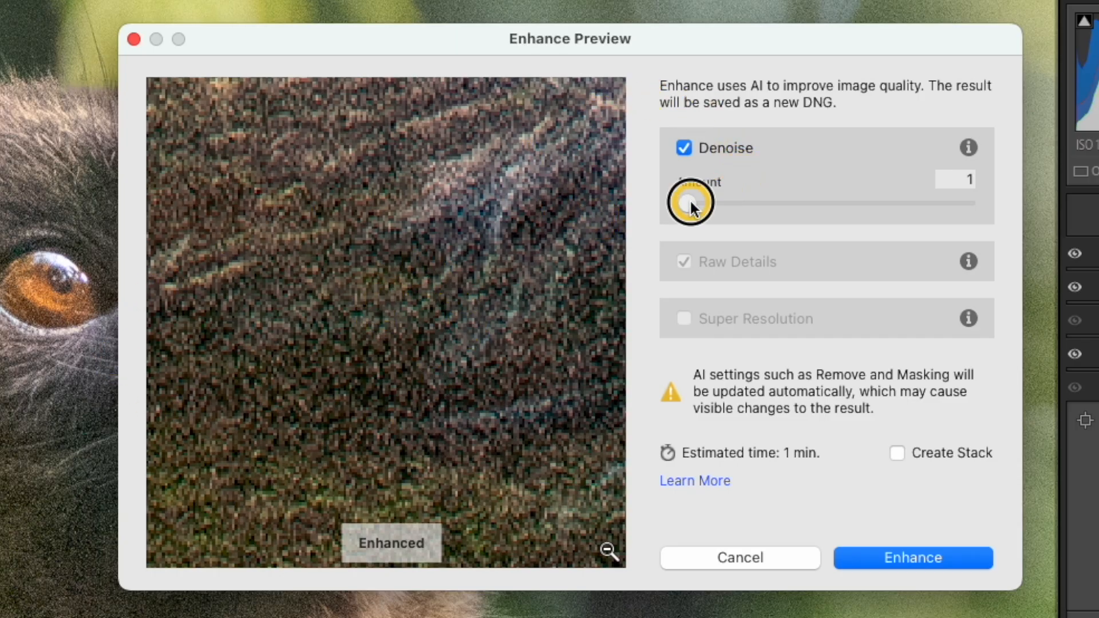
{"action": "left_click_drag", "start_coordinate": [690, 203], "coordinate": [1008, 205]}
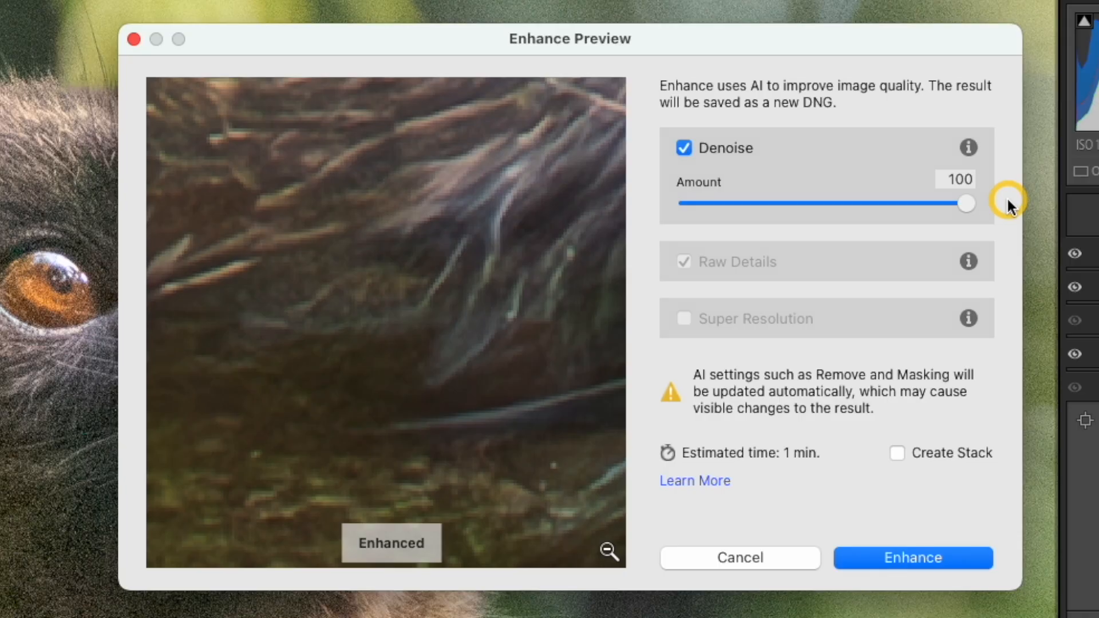
{"action": "left_click_drag", "start_coordinate": [966, 206], "coordinate": [783, 202]}
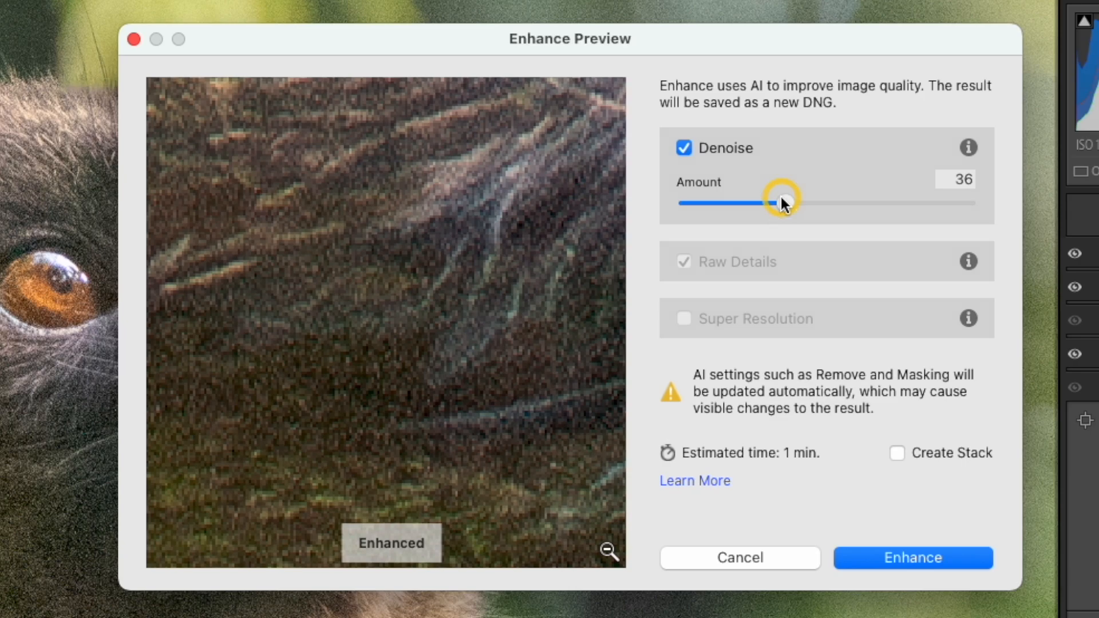
{"action": "left_click", "coordinate": [910, 556]}
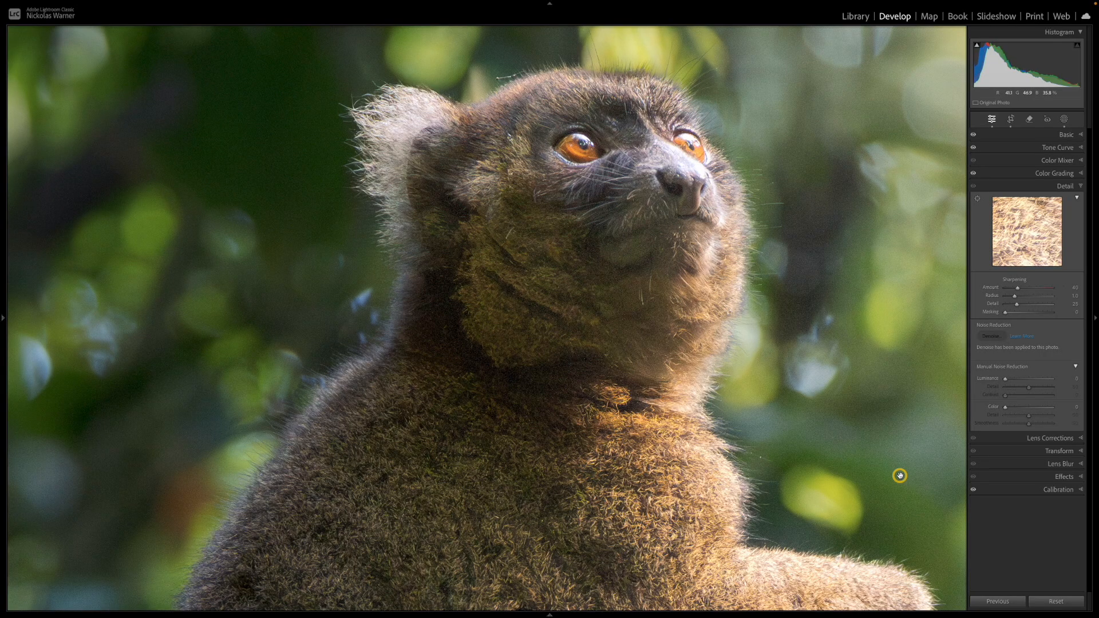
Step: Examine the denoised fur on the lemur's face and neck at high magnification
{"action": "left_click", "coordinate": [596, 233]}
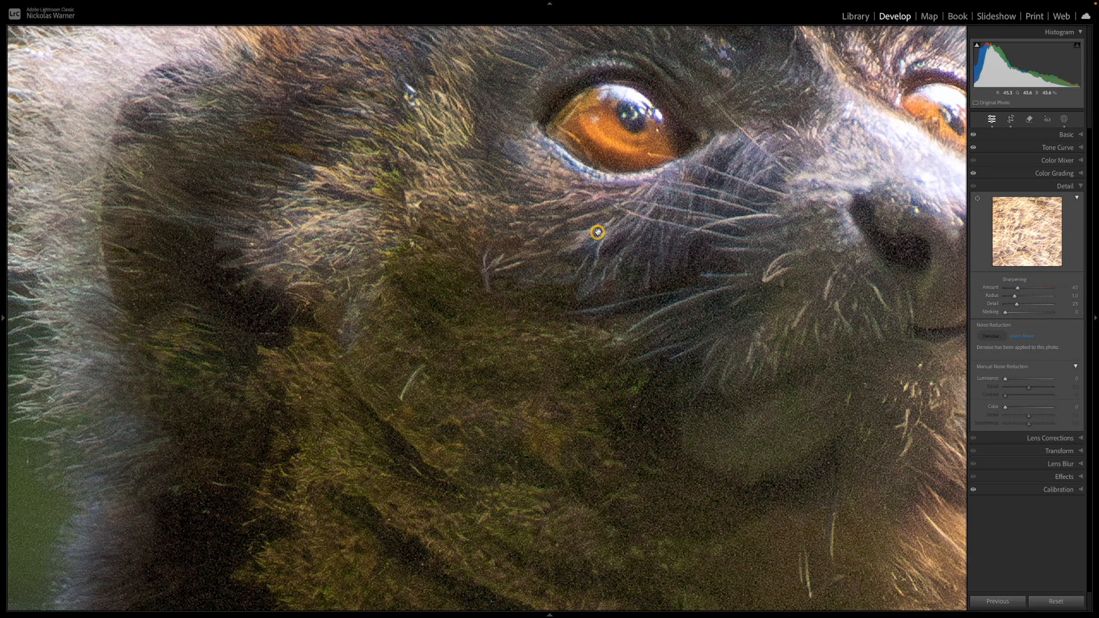
{"action": "left_click", "coordinate": [699, 267]}
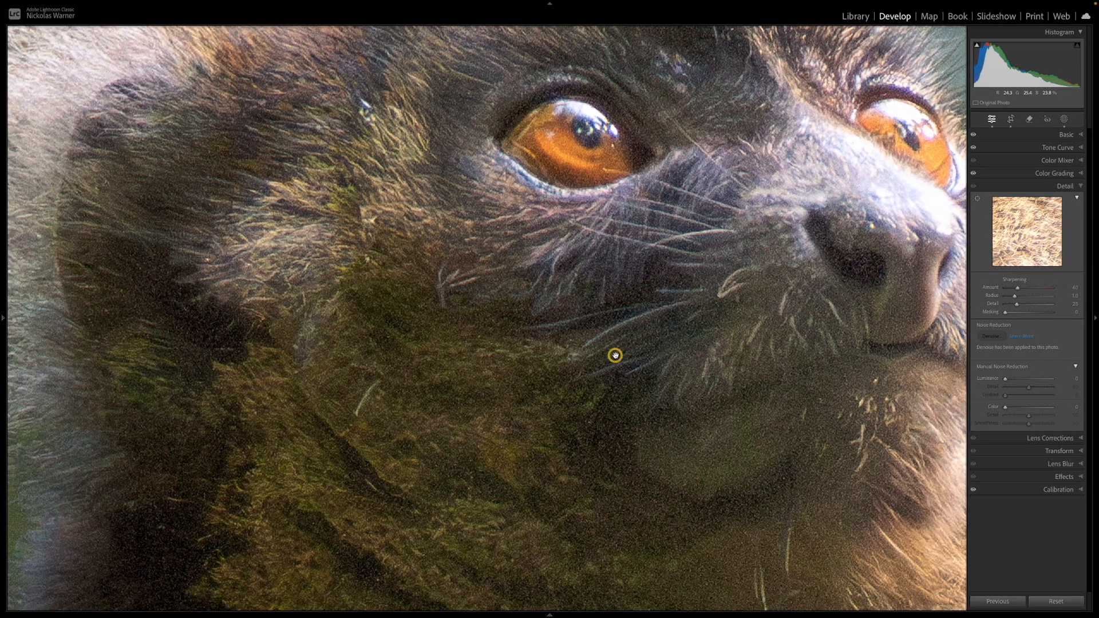
{"action": "left_click", "coordinate": [613, 355]}
{"action": "scroll", "coordinate": [616, 356], "scroll_direction": "down", "scroll_amount": 5}
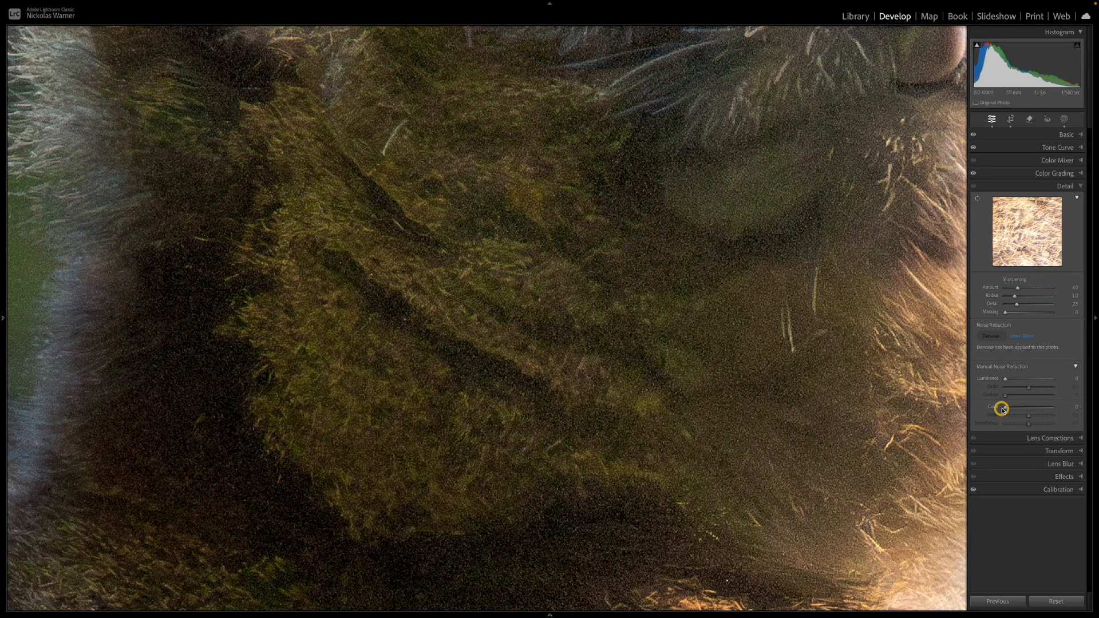
Step: Try a manual Color noise reduction of 10, check it on the lemur's face and neck fur, and lower it again
{"action": "left_click_drag", "start_coordinate": [1007, 408], "coordinate": [1012, 409]}
{"action": "scroll", "coordinate": [841, 361], "scroll_direction": "up", "scroll_amount": 3}
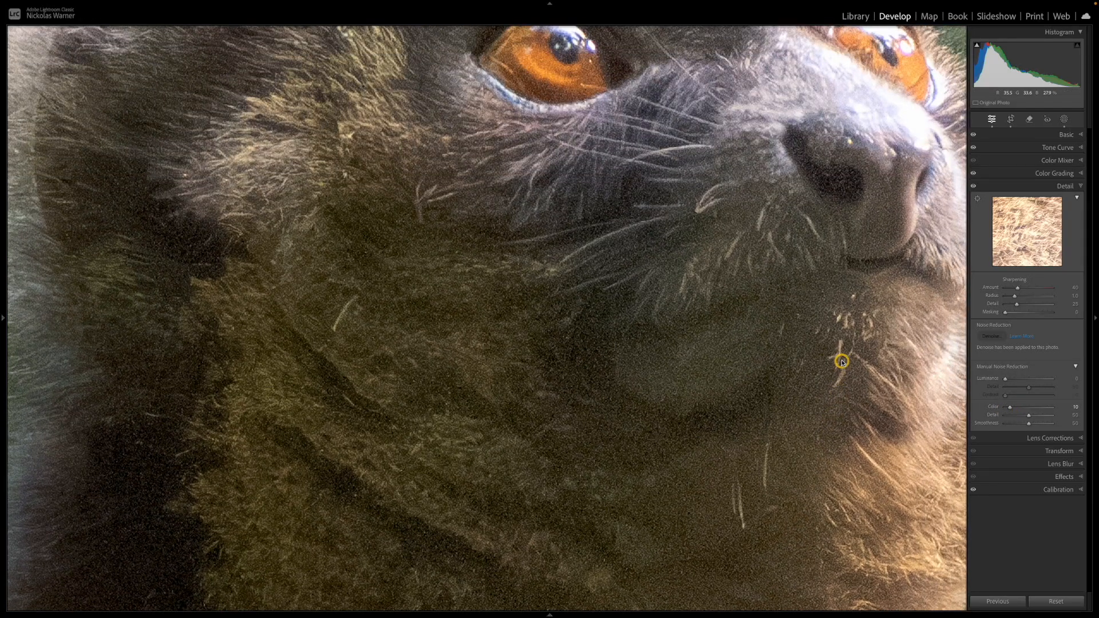
{"action": "left_click", "coordinate": [841, 361]}
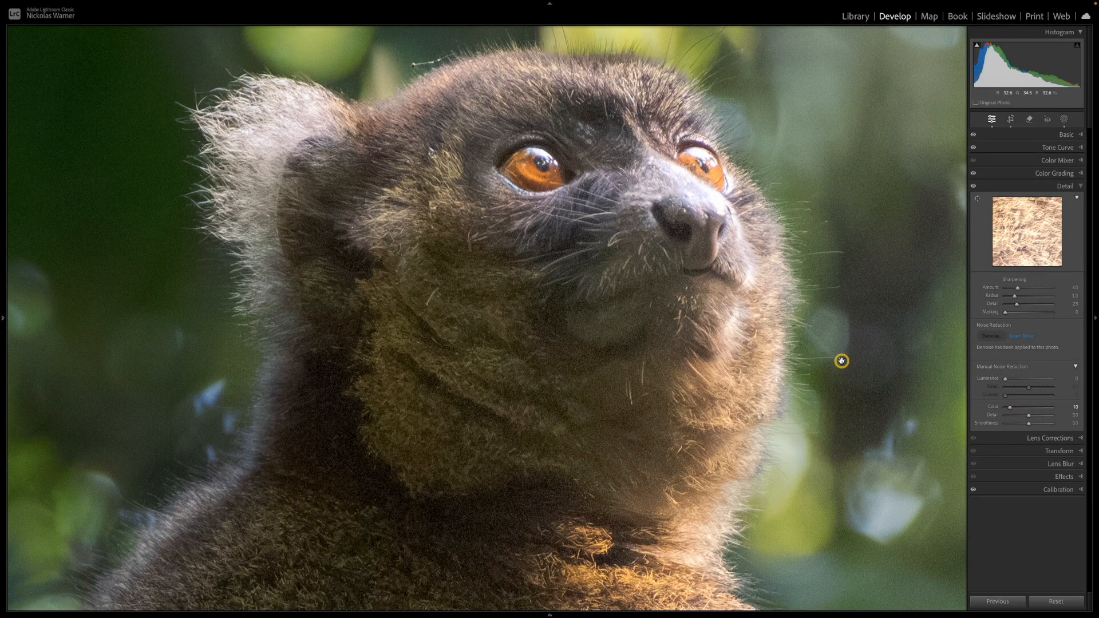
{"action": "left_click_drag", "start_coordinate": [1008, 407], "coordinate": [1004, 407]}
Step: Compare the unedited photo with the denoised edit side by side, magnified on the lemur's head
{"action": "key", "text": "c"}
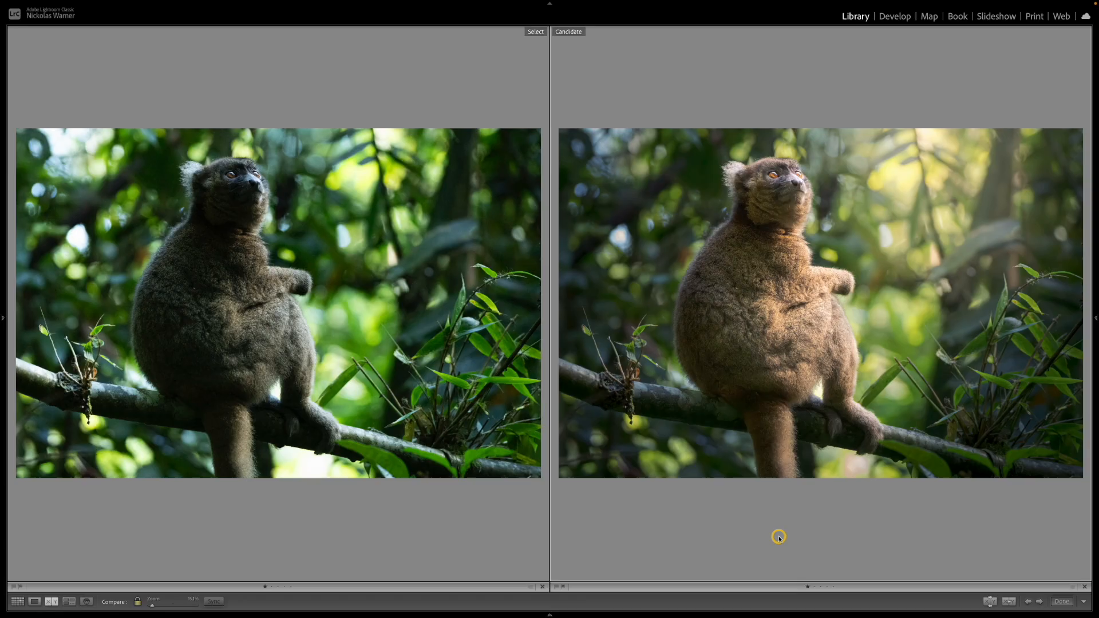
{"action": "left_click", "coordinate": [791, 201]}
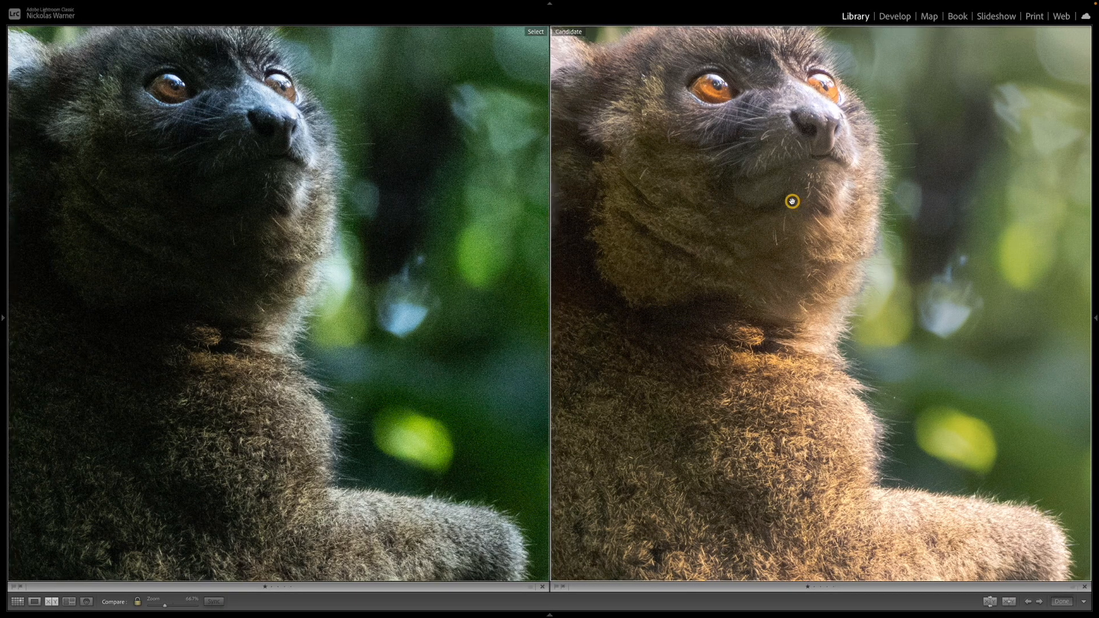
{"action": "scroll", "coordinate": [792, 201], "scroll_direction": "up", "scroll_amount": 2}
{"action": "scroll", "coordinate": [792, 201], "scroll_direction": "left", "scroll_amount": 3}
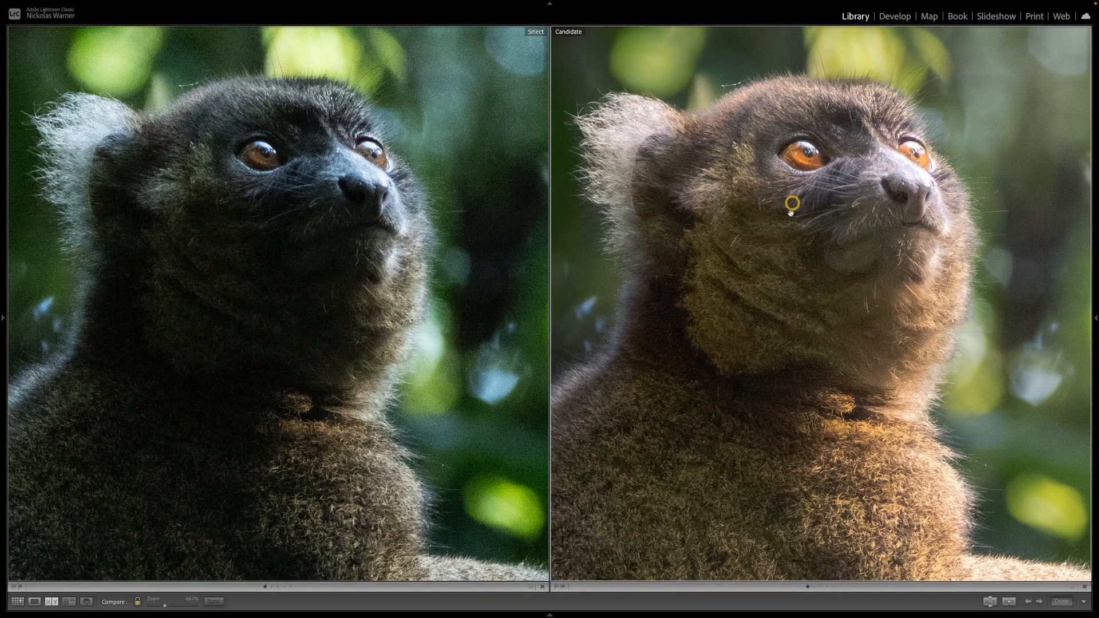